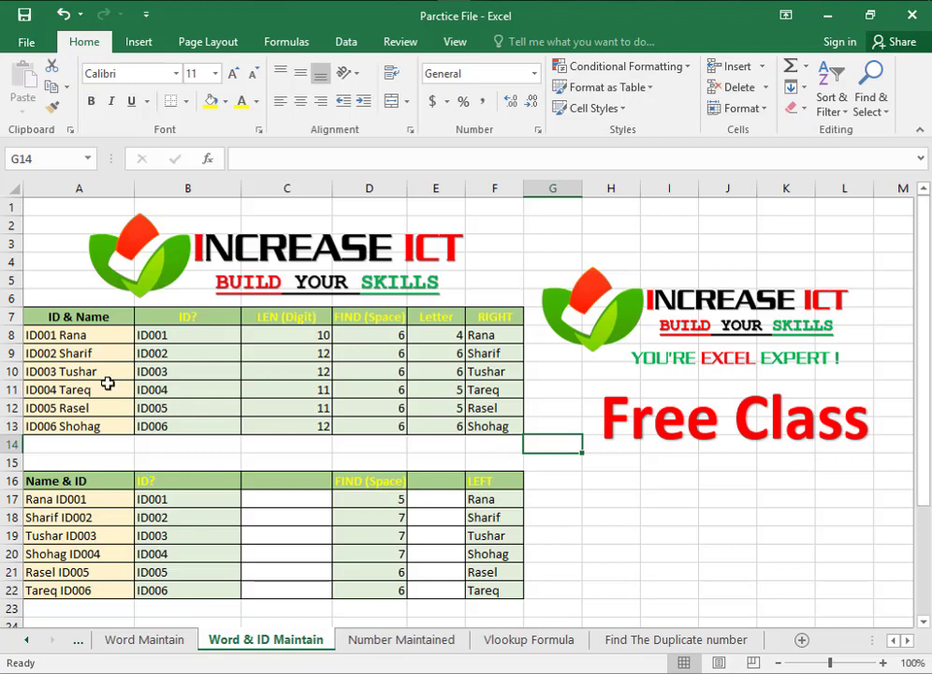
Step: Examine the combined ID and name entries in A8:A13 and the existing ID formulas in column B
left_click(78, 335)
left_click_drag(102, 340, 87, 422)
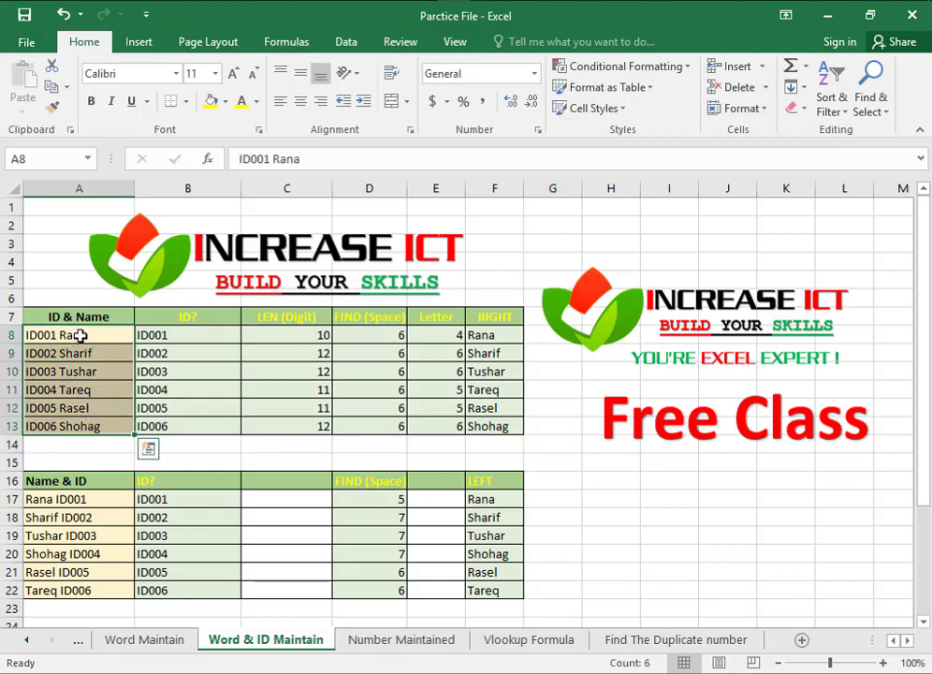
left_click(29, 331)
double_click(63, 332)
left_click(93, 351)
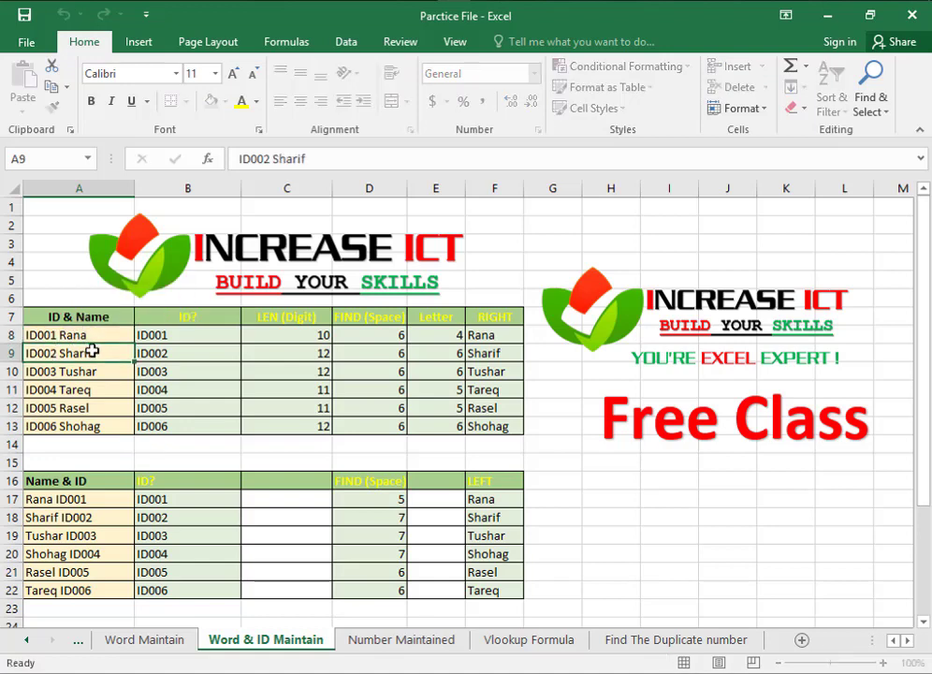
left_click(91, 334)
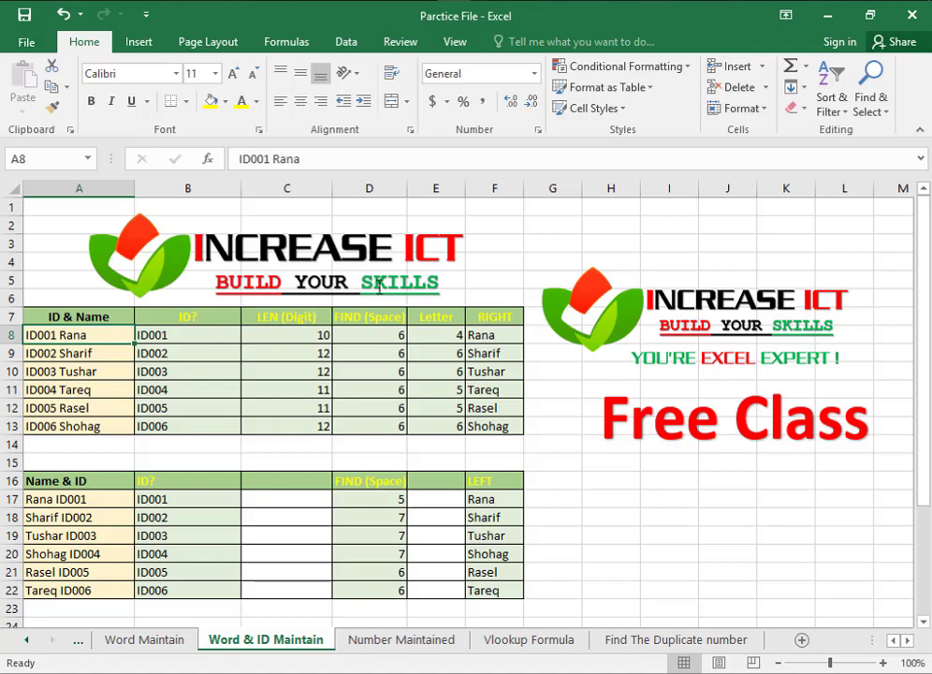
left_click(147, 335)
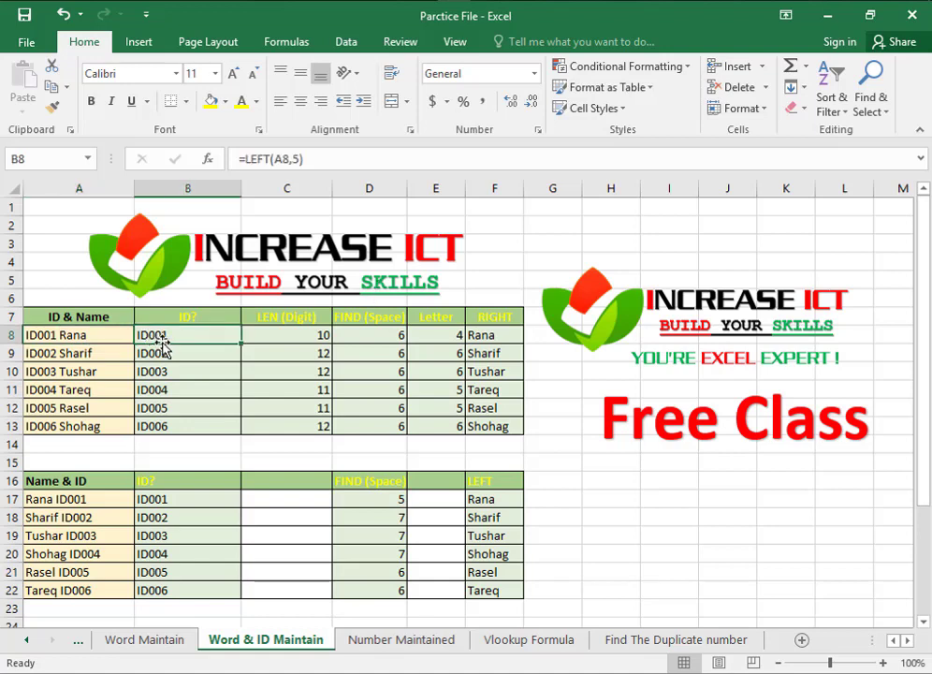
left_click(187, 371)
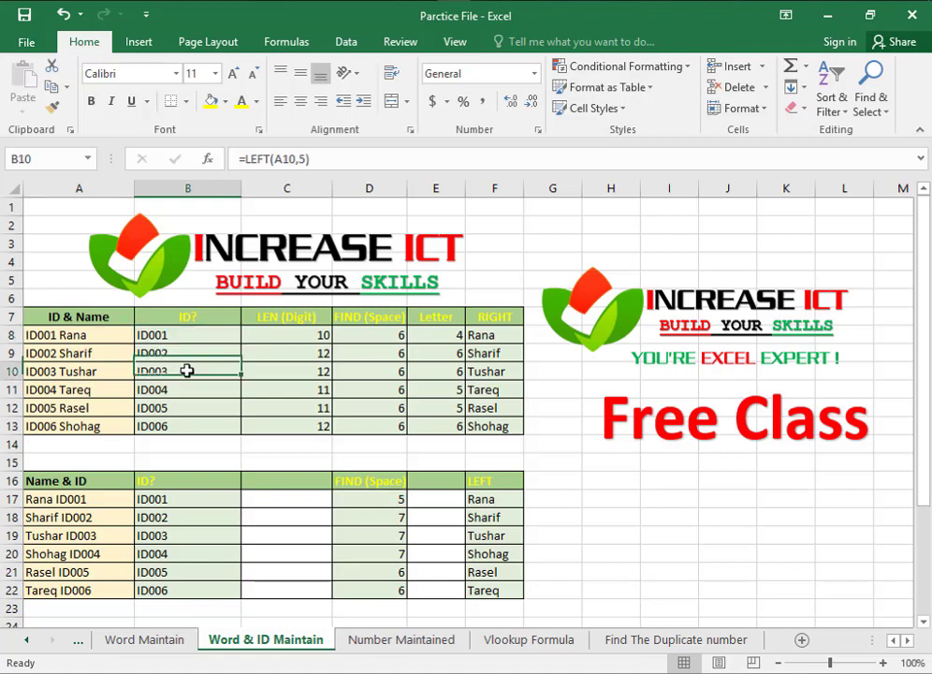
Step: Clear the existing ID formulas from B8:B13 in the upper table
left_click_drag(188, 337, 187, 426)
key("ctrl+v")
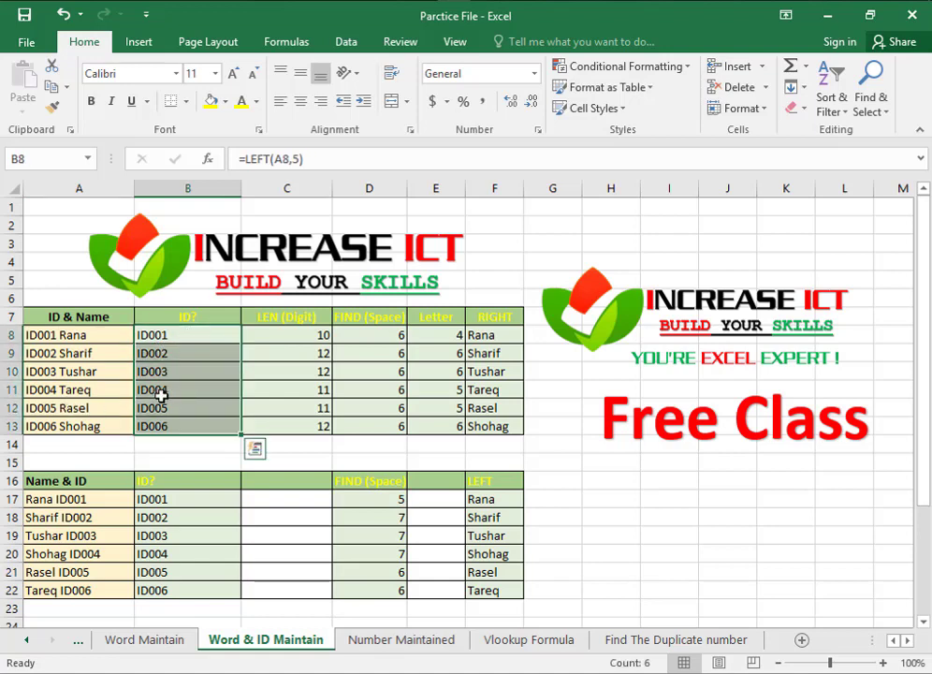
key("Delete")
Step: Enter =LEFT(A8,5) in B8 to extract the ID, and fill the formula down through B13
left_click(181, 332)
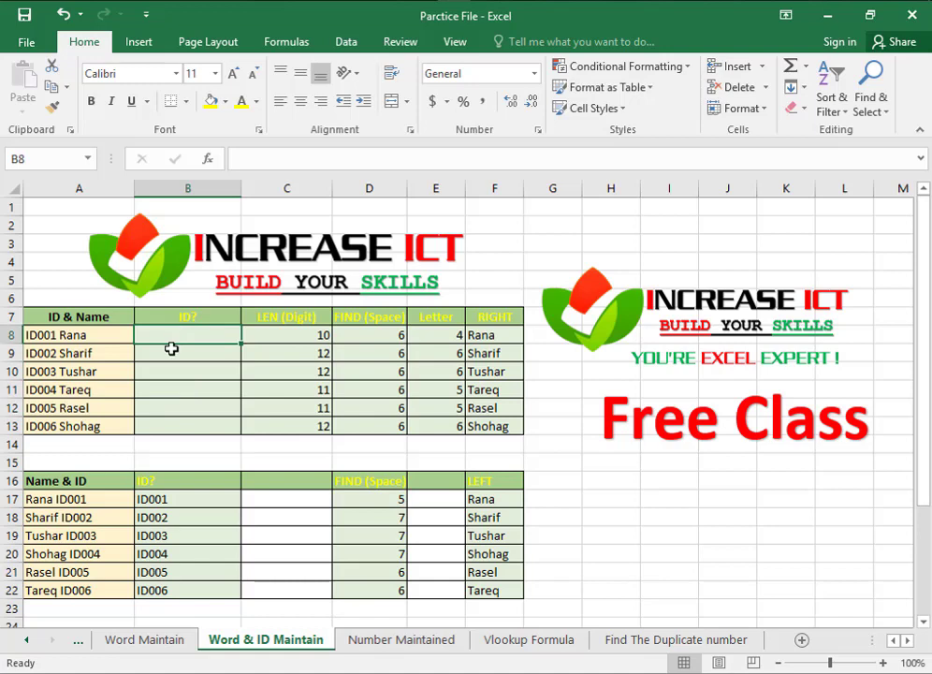
type("=le")
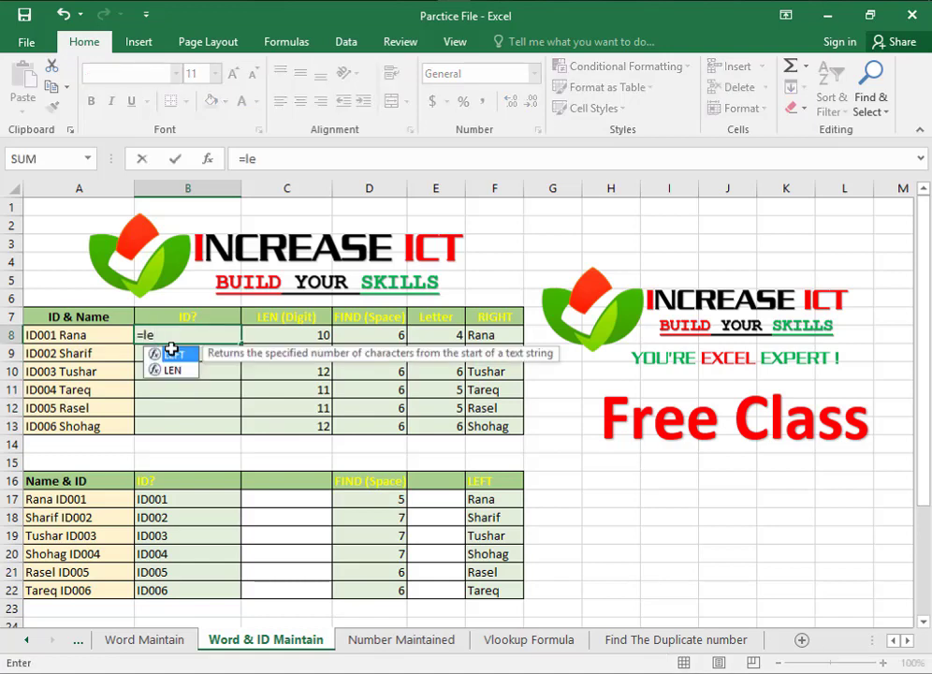
key("Tab")
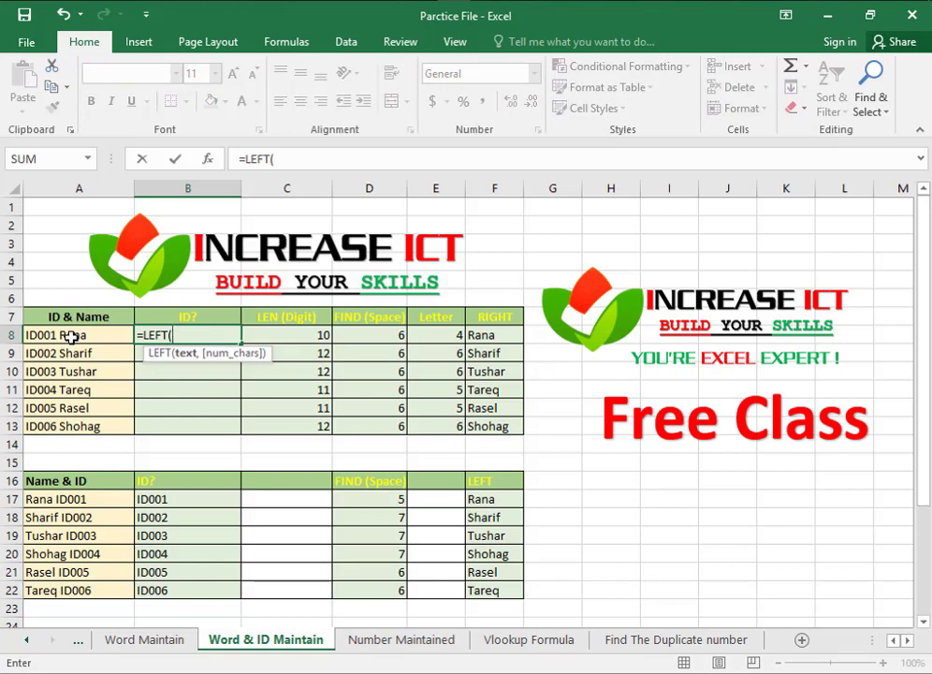
left_click(71, 335)
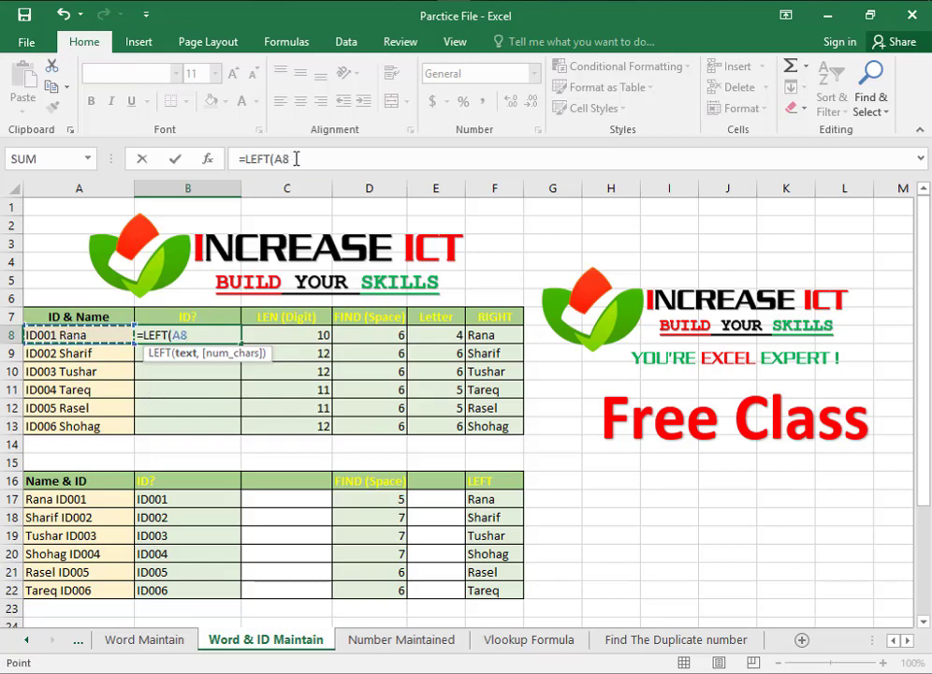
type(",5")
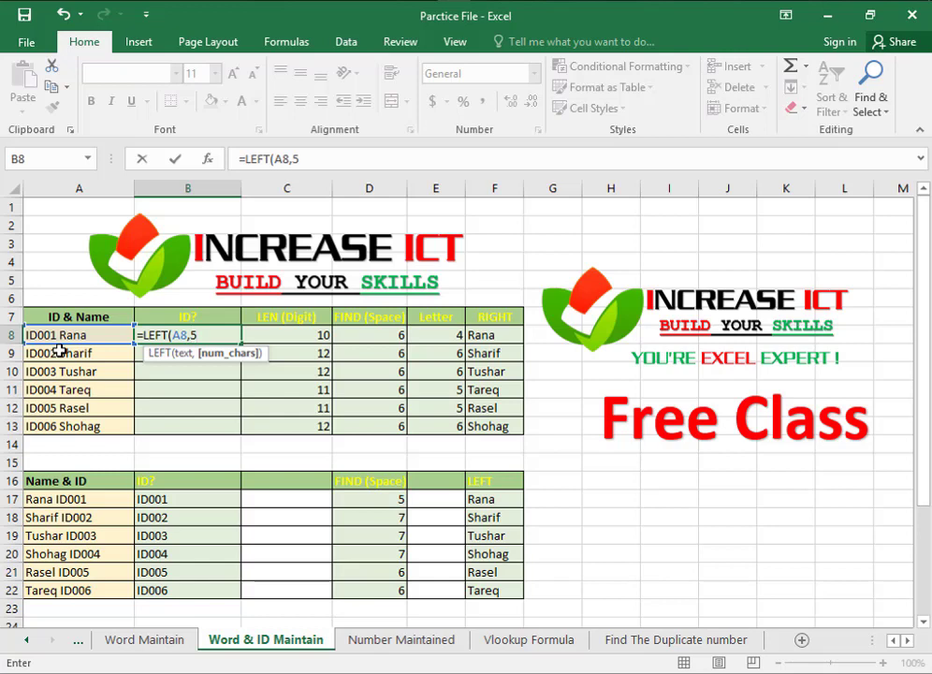
key("Return")
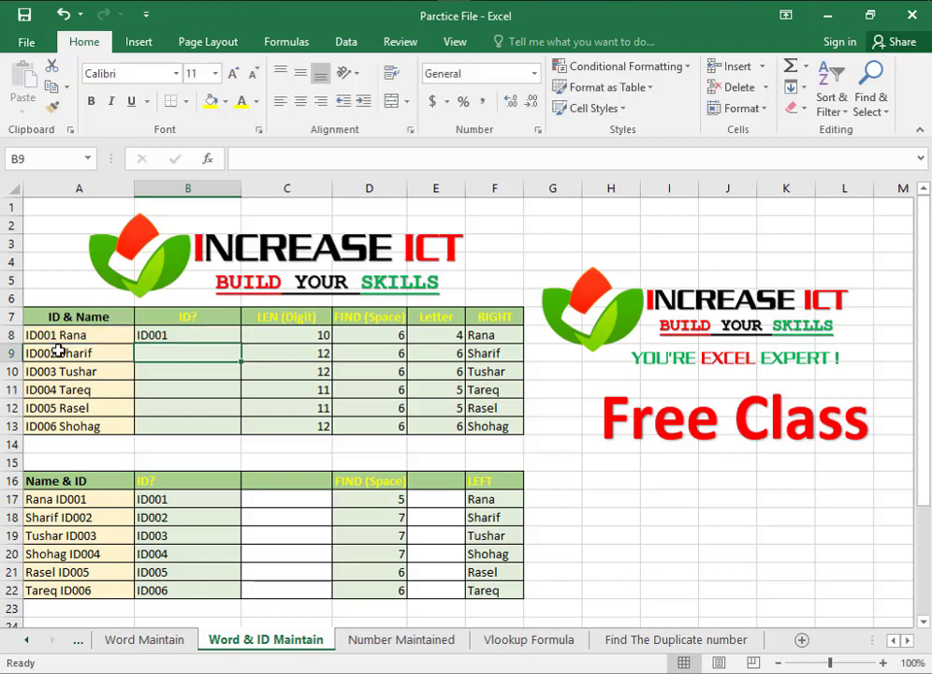
left_click(179, 340)
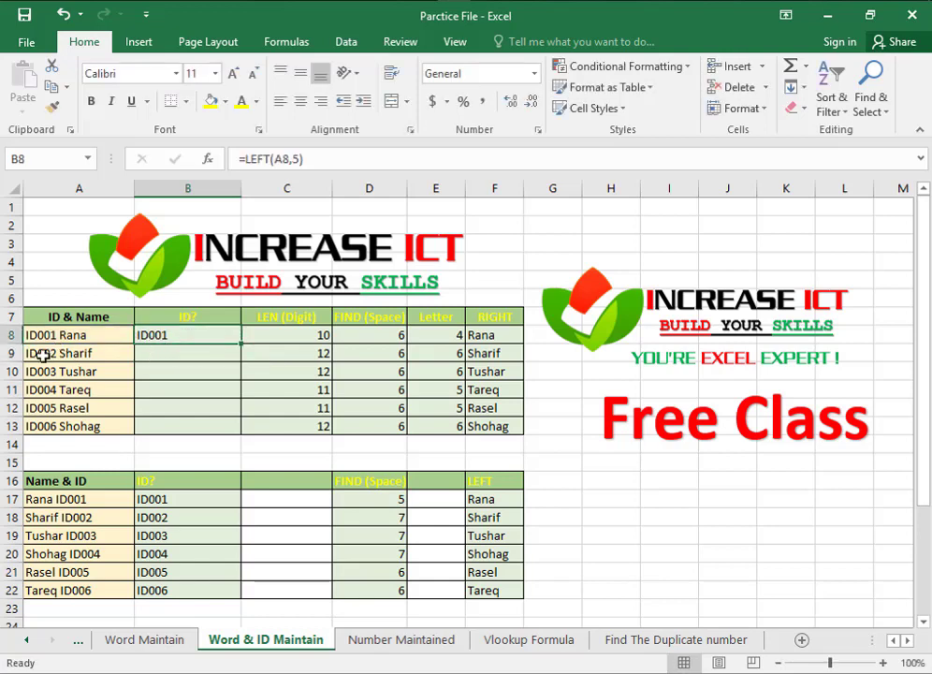
double_click(240, 345)
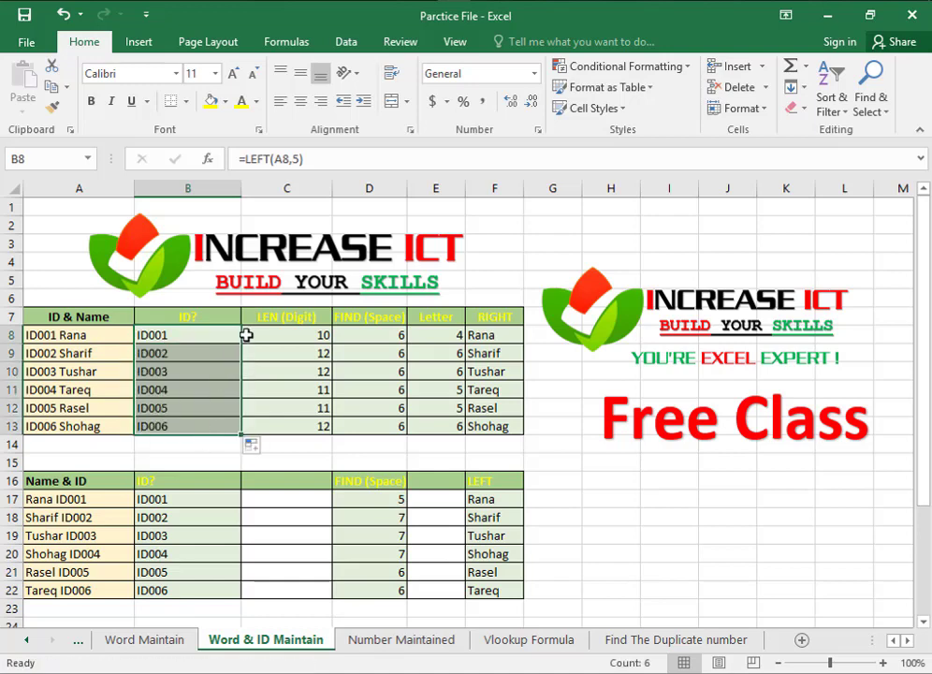
Step: Clear the existing LEN (Digit) formulas from C8:C13
left_click(277, 335)
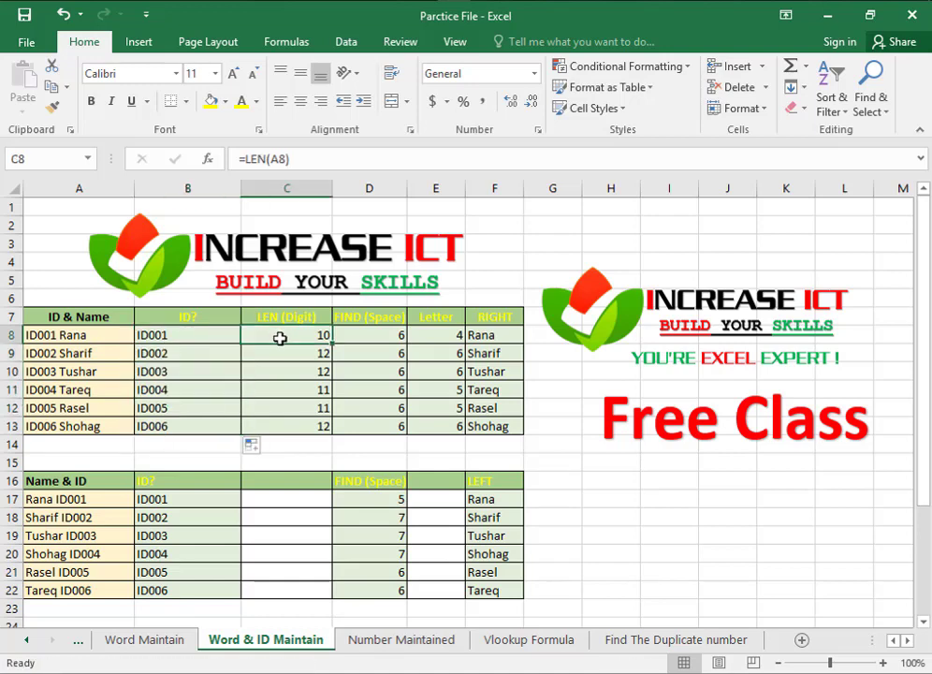
left_click(63, 335)
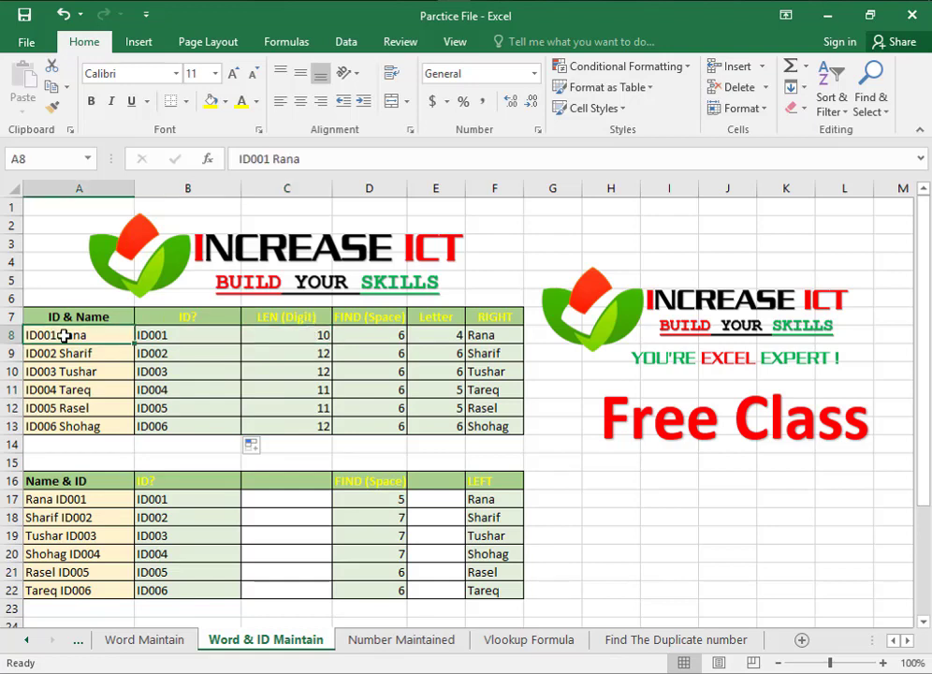
left_click(298, 334)
left_click_drag(298, 333, 301, 429)
key("Delete")
Step: Enter =LEN(A8) in C8 to count the characters of the combined ID and name entry
left_click(287, 334)
type("=len")
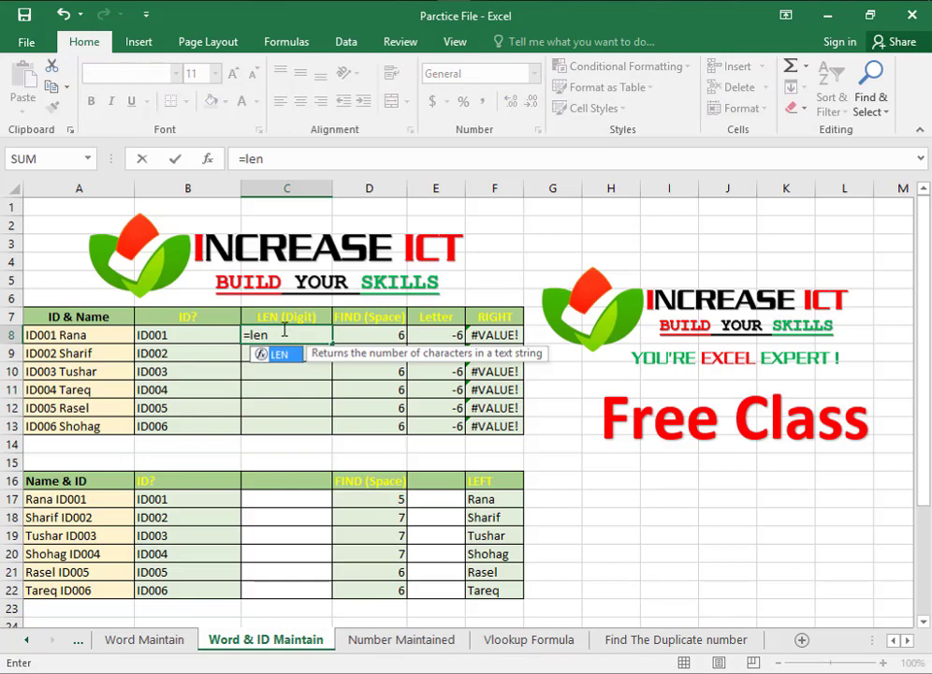
key("Tab")
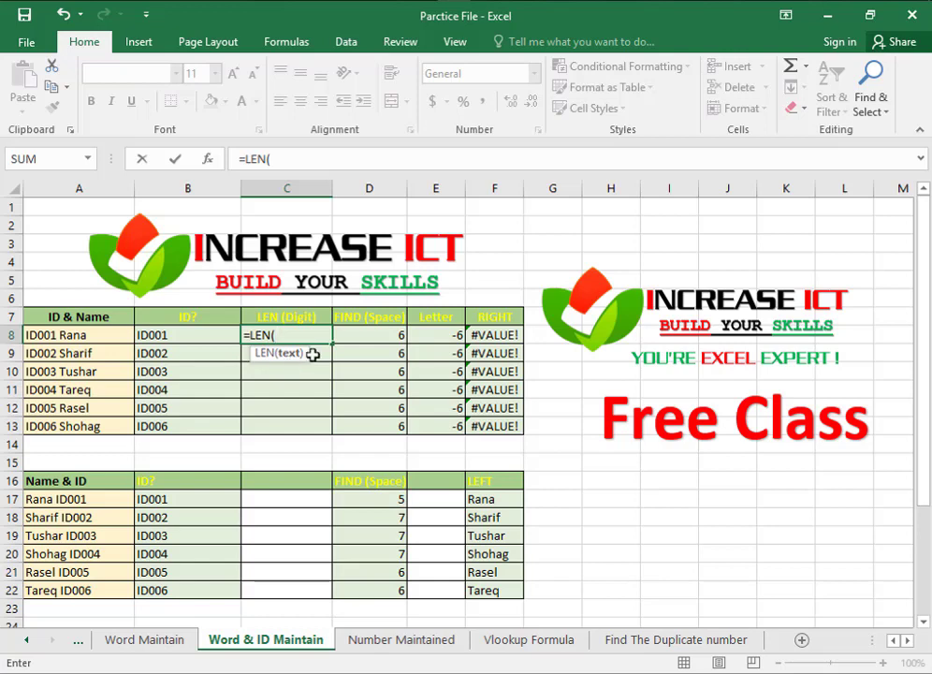
left_click(88, 336)
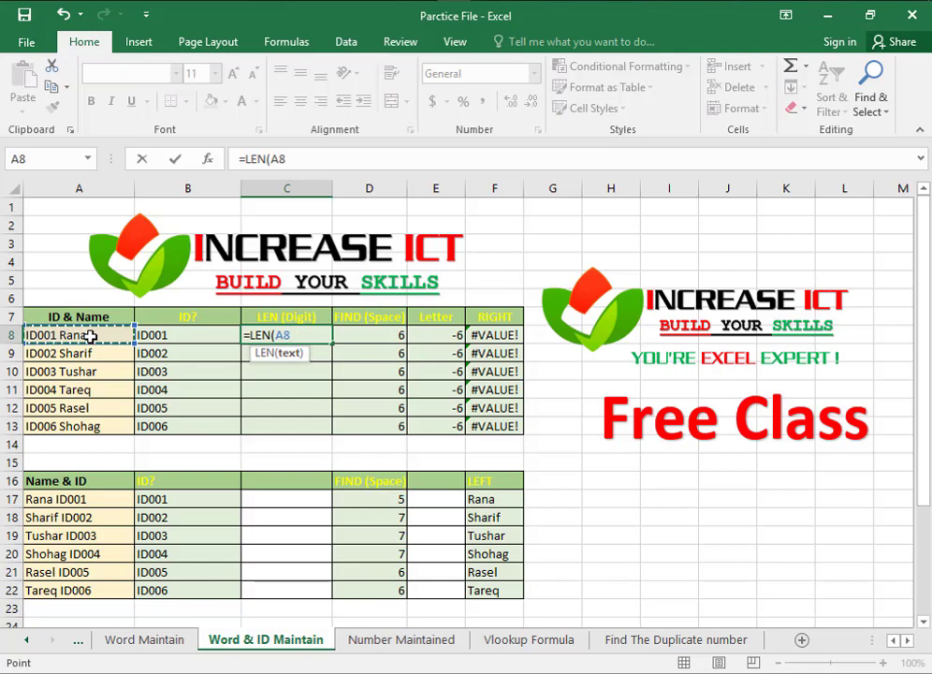
type(")")
key("ctrl+Return")
key("Return")
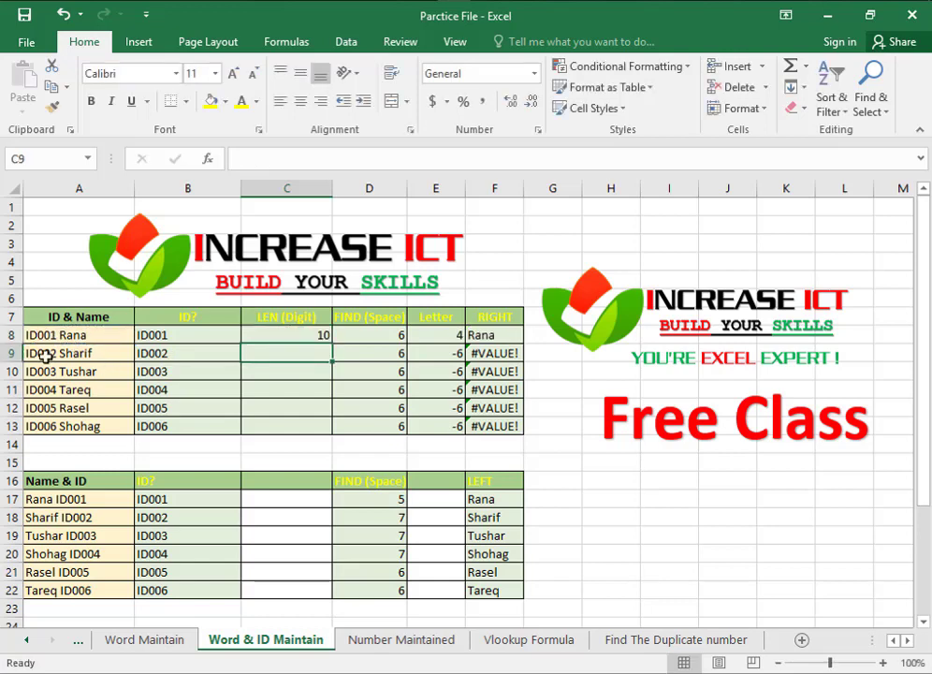
Step: Fill the LEN formula from C8 down through C13 and check the copied formulas
left_click(308, 335)
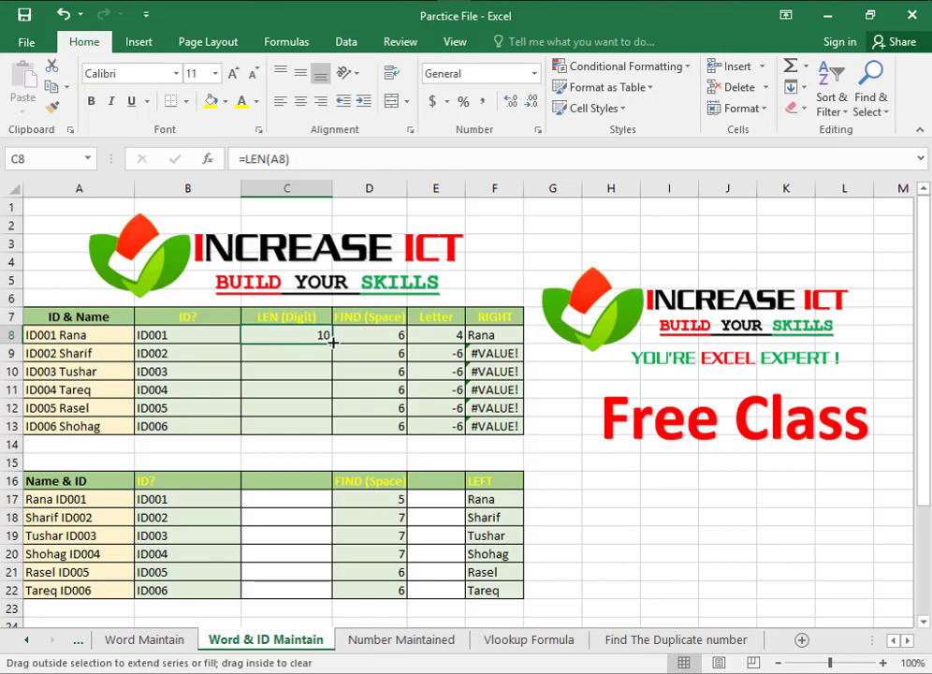
double_click(334, 343)
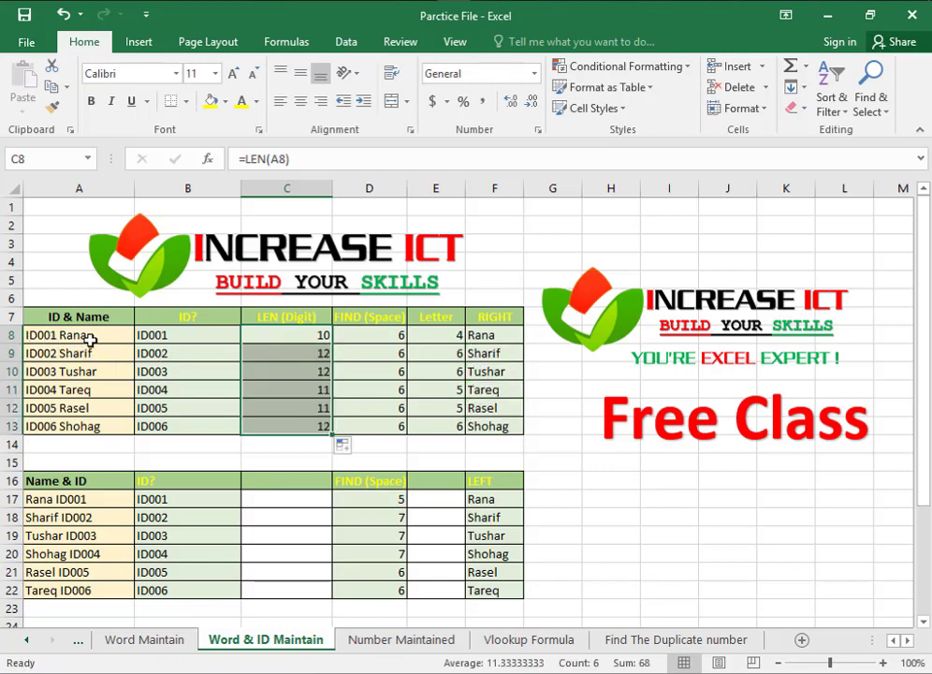
left_click(298, 335)
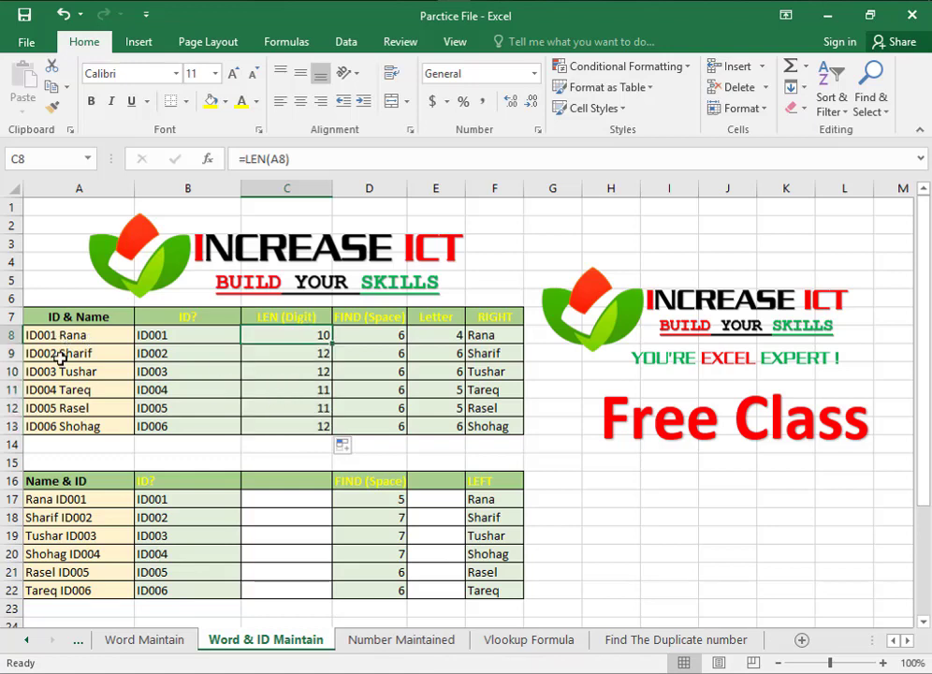
left_click(273, 354)
left_click(276, 389)
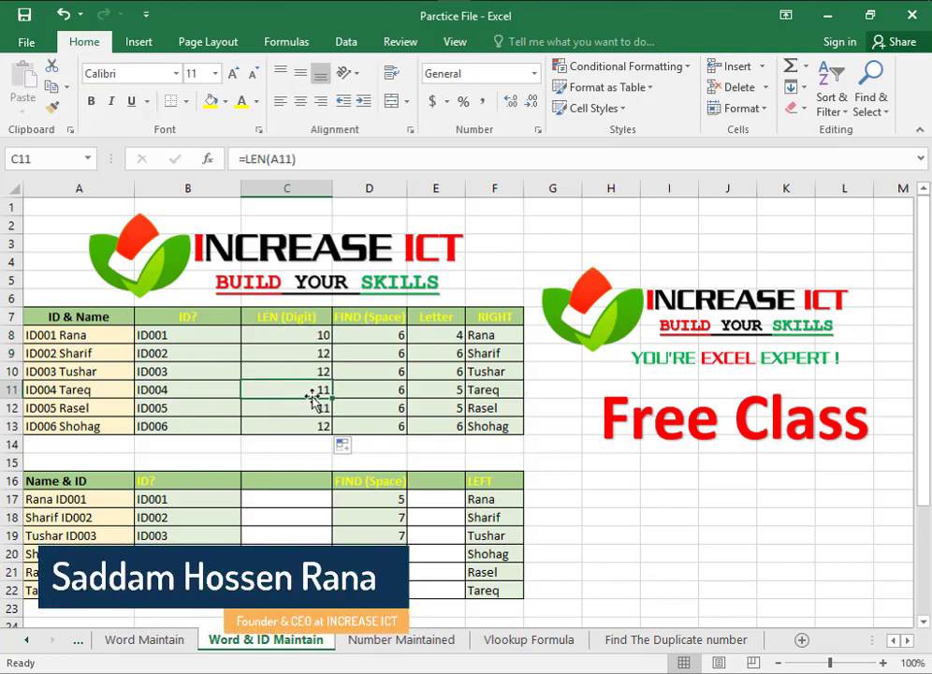
Step: Clear the existing FIND (Space) formulas from D8:D13
left_click_drag(370, 335, 365, 426)
key("Delete")
left_click(349, 392)
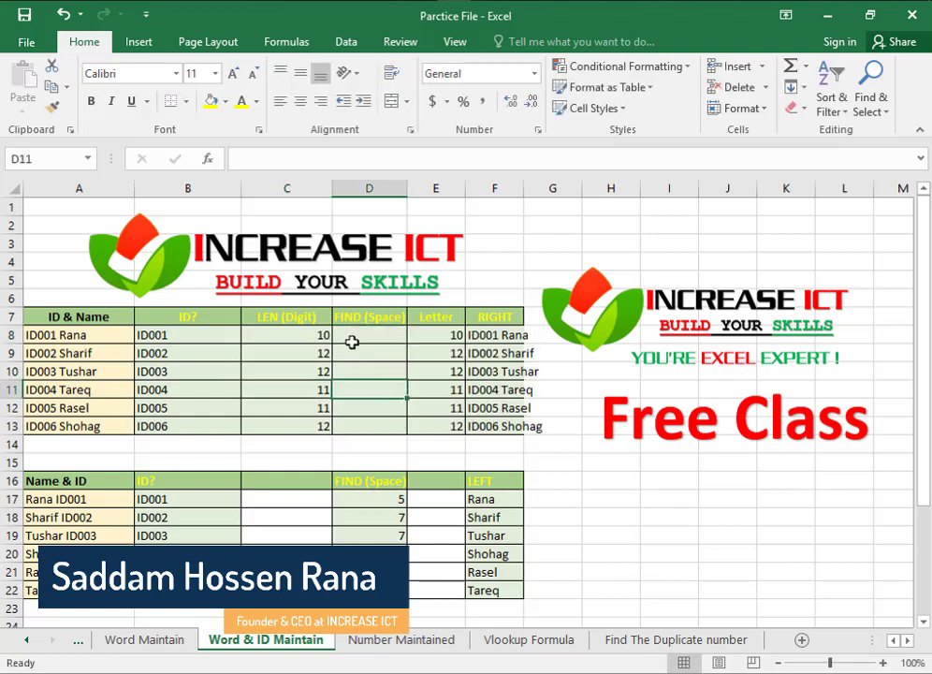
Step: Enter =FIND(" ",A8,1) in D8 to locate the space in the combined ID and name entry
left_click(356, 336)
type("=find")
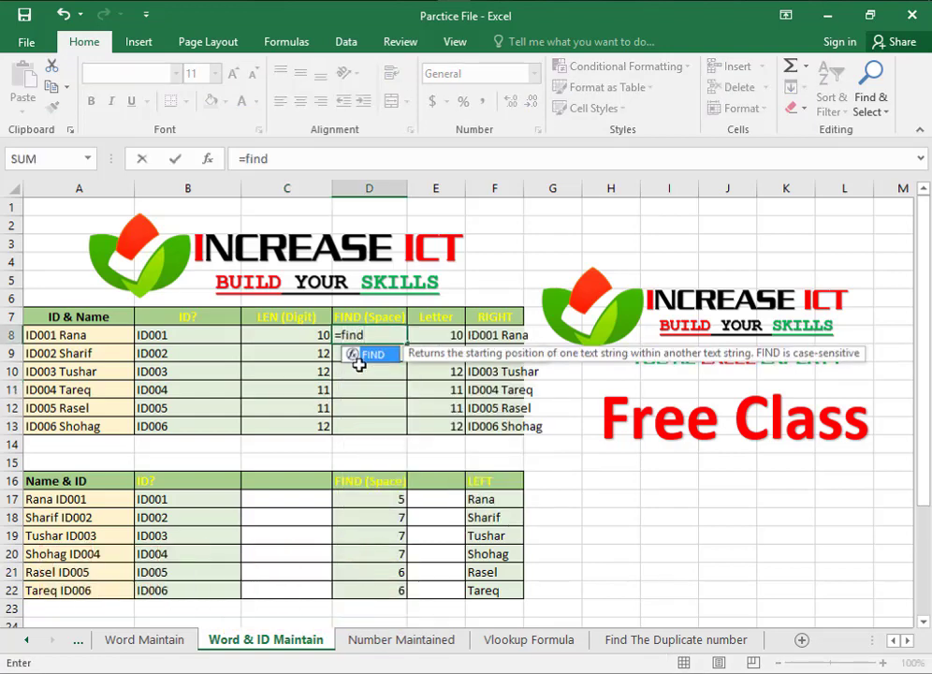
key("Tab")
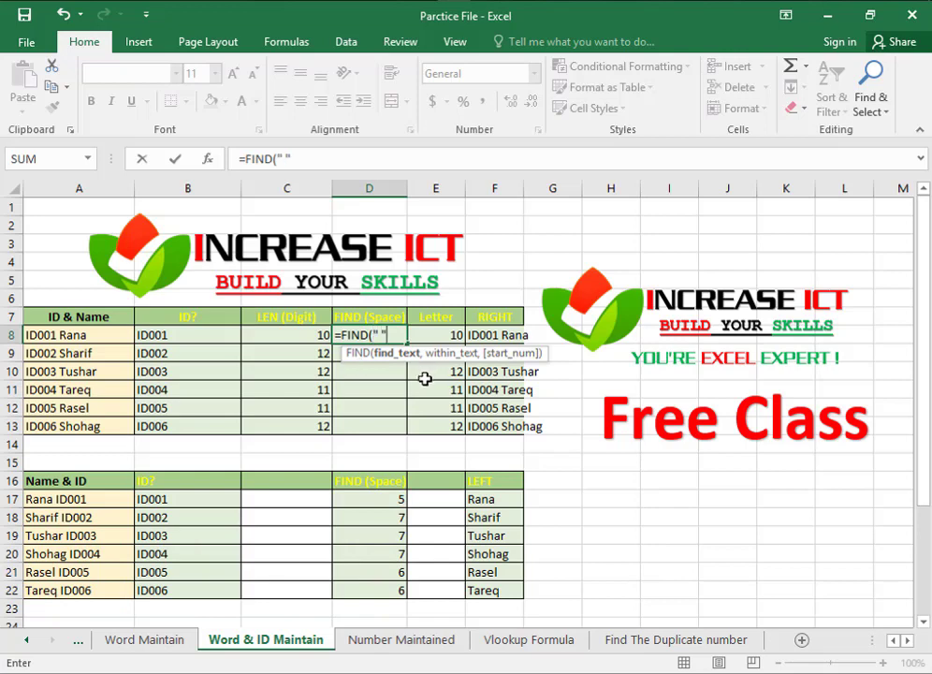
type("\" \",")
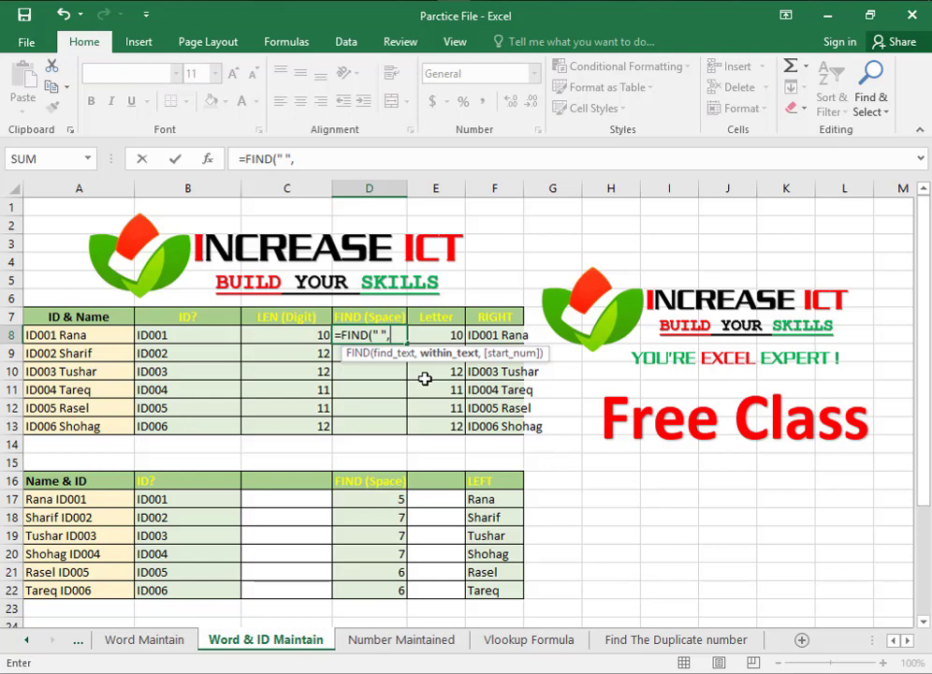
left_click(65, 335)
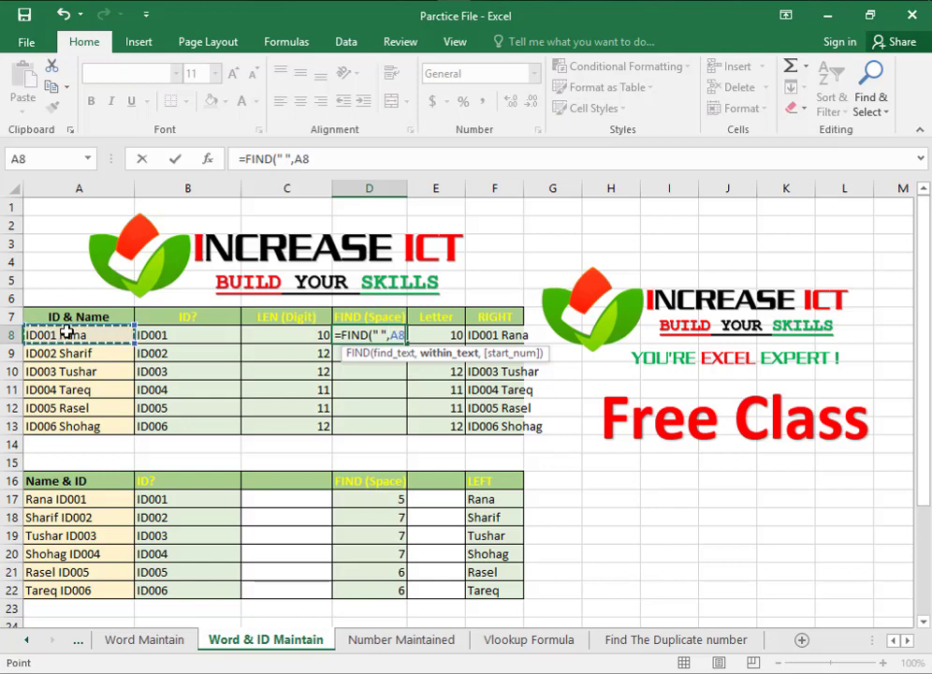
type(",1")
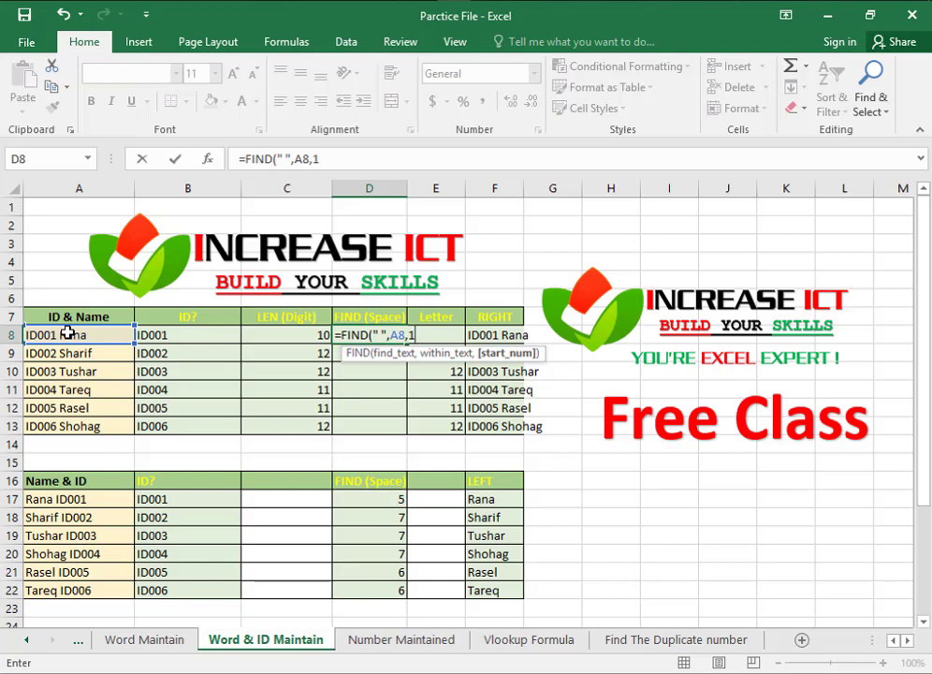
type(")")
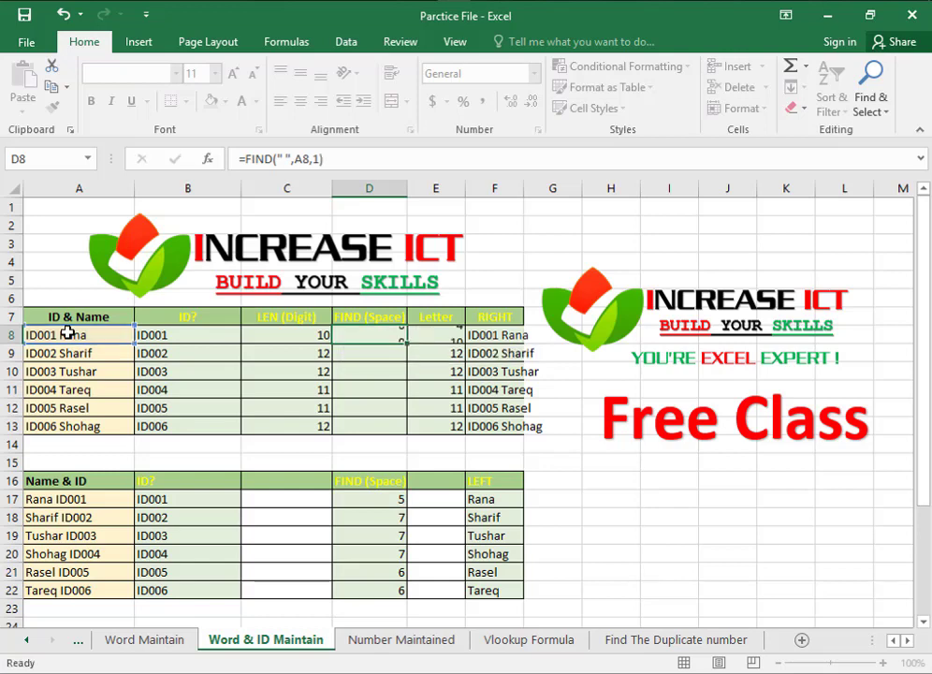
key("Return")
Step: Fill the FIND formula from D8 down through D13
left_click(380, 335)
left_click_drag(409, 344, 402, 439)
left_click(36, 337)
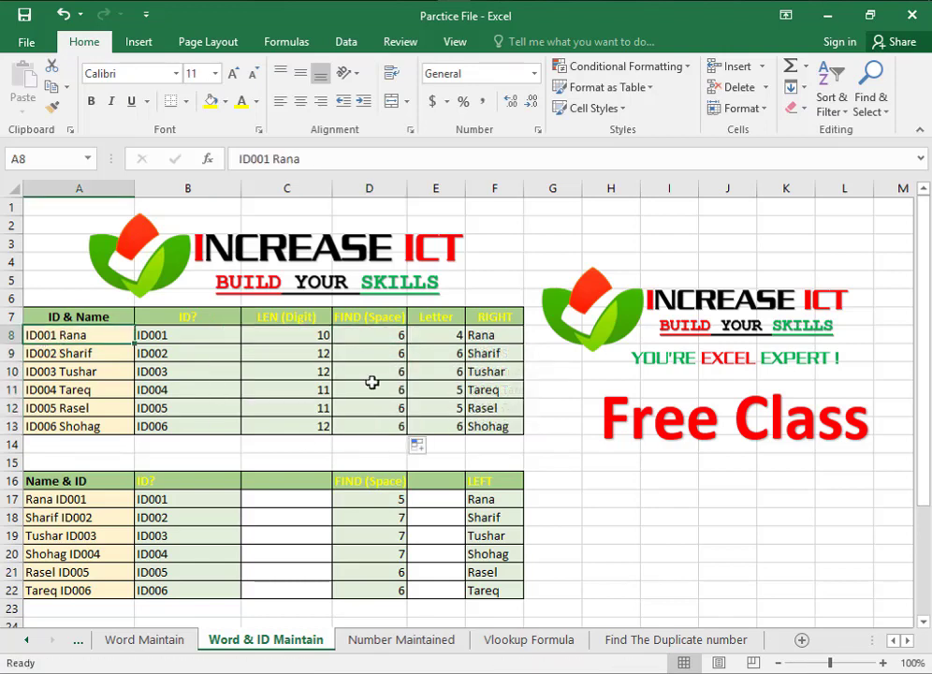
Step: Examine the Letter formula in E8 together with its source cells C8 and D8
left_click(376, 335)
left_click(444, 338)
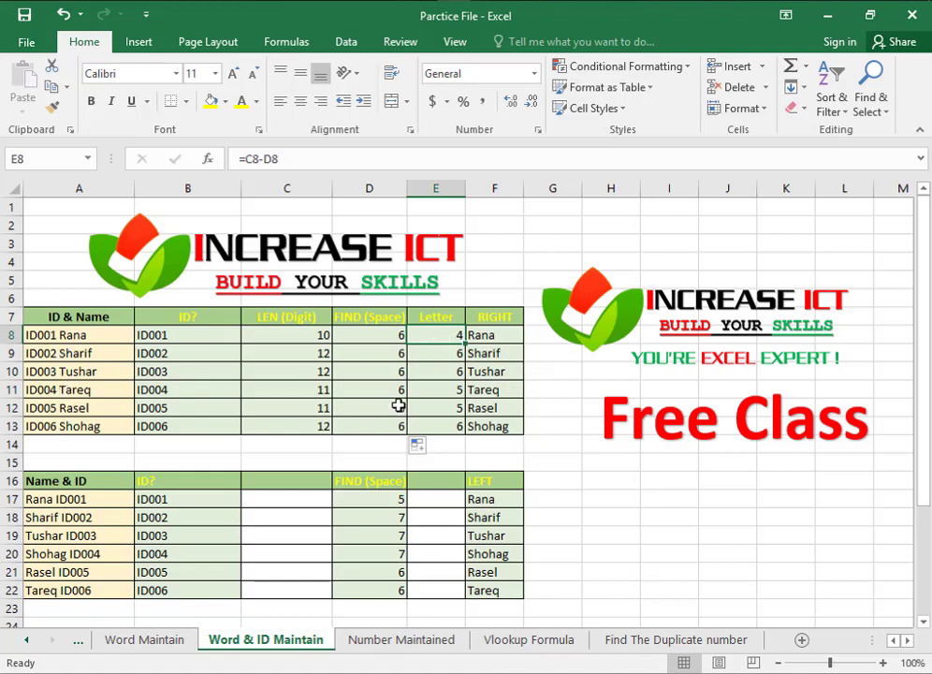
left_click(293, 334)
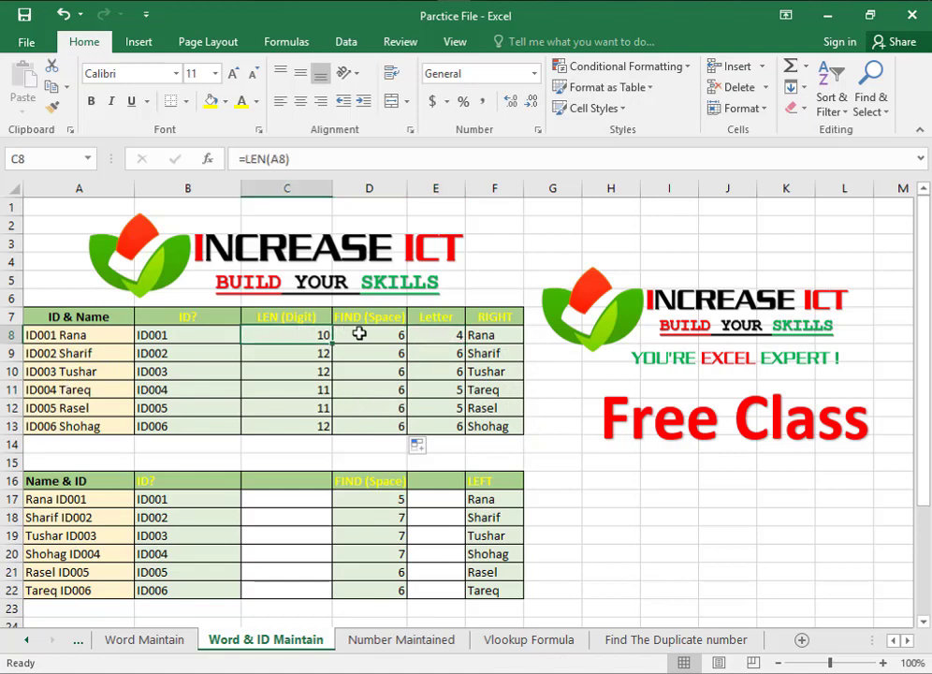
left_click(360, 335)
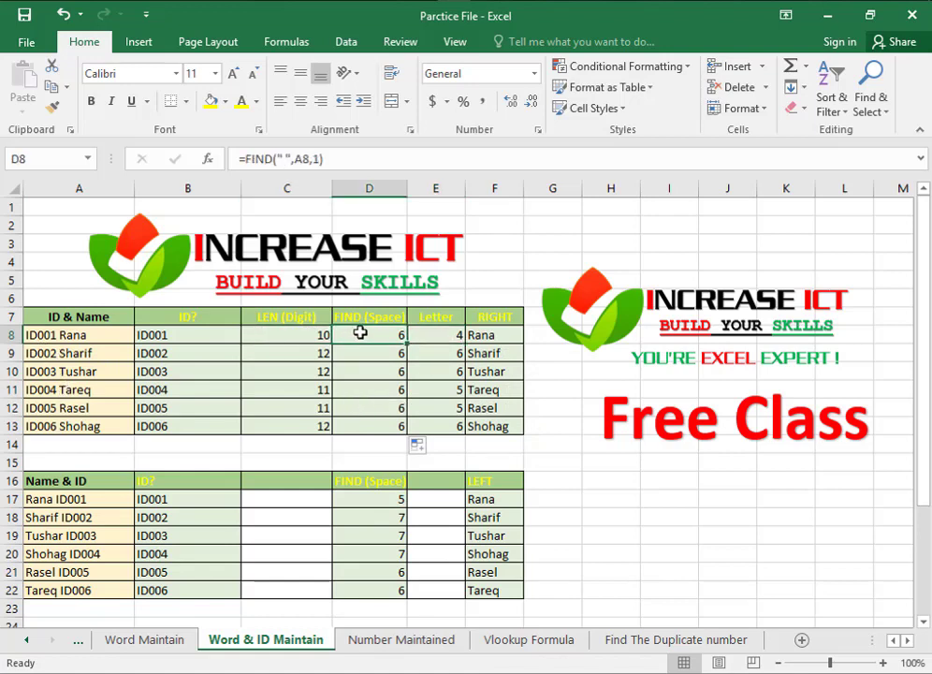
Step: Enter =C8-D8 in E8 to get the name's letter count, and fill the formula down through E13
left_click(286, 334)
left_click(368, 334)
left_click(435, 338)
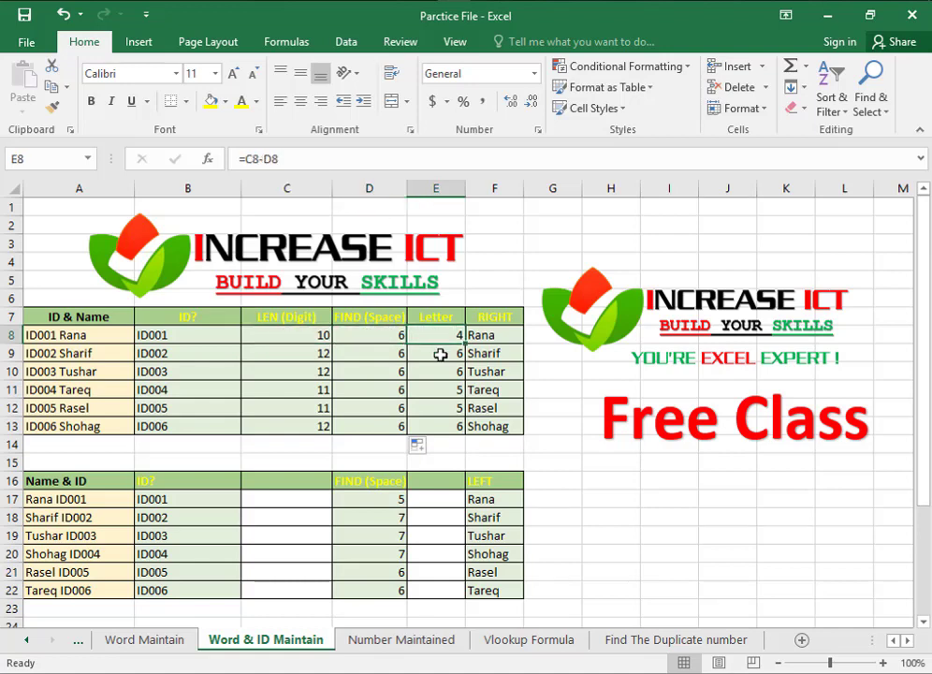
key("ctrl+z")
type("=")
left_click(312, 339)
type("-")
left_click(374, 339)
key("ctrl+Return")
left_click_drag(466, 344, 468, 433)
Step: Clear the existing RIGHT formulas from F8:F13
key("Right")
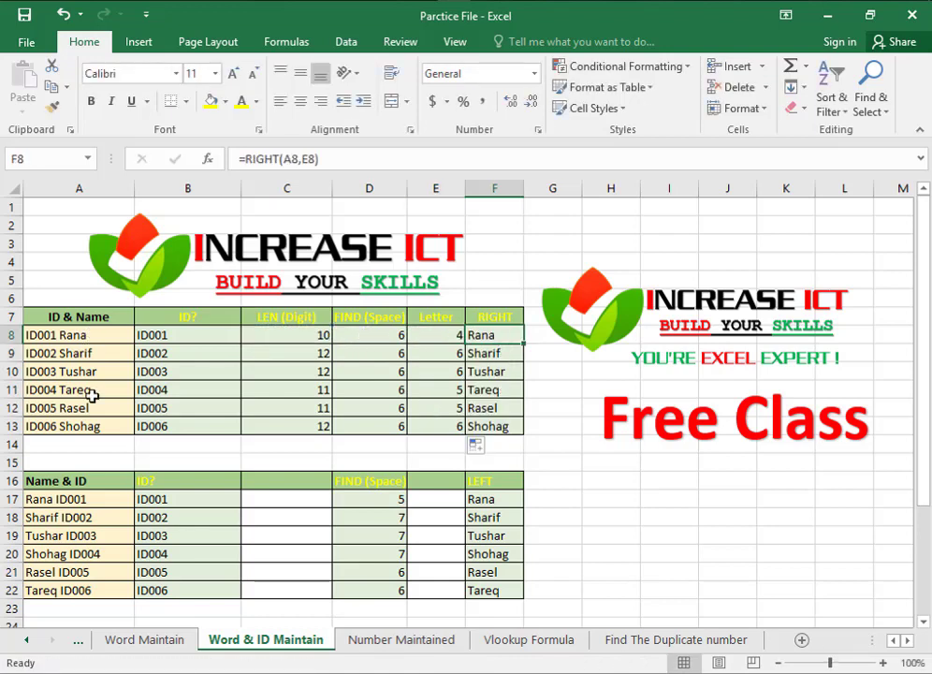
left_click_drag(483, 347, 493, 428)
key("Delete")
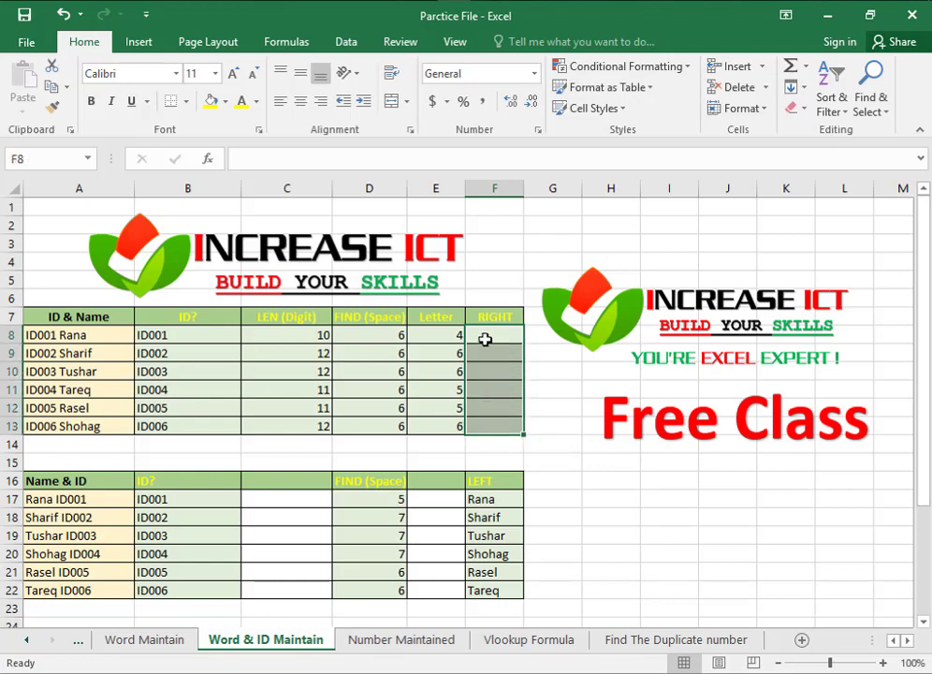
Step: Enter =RIGHT(A8,E8) in F8 to extract the name from the combined ID and name entry
left_click(482, 339)
type("=Ri")
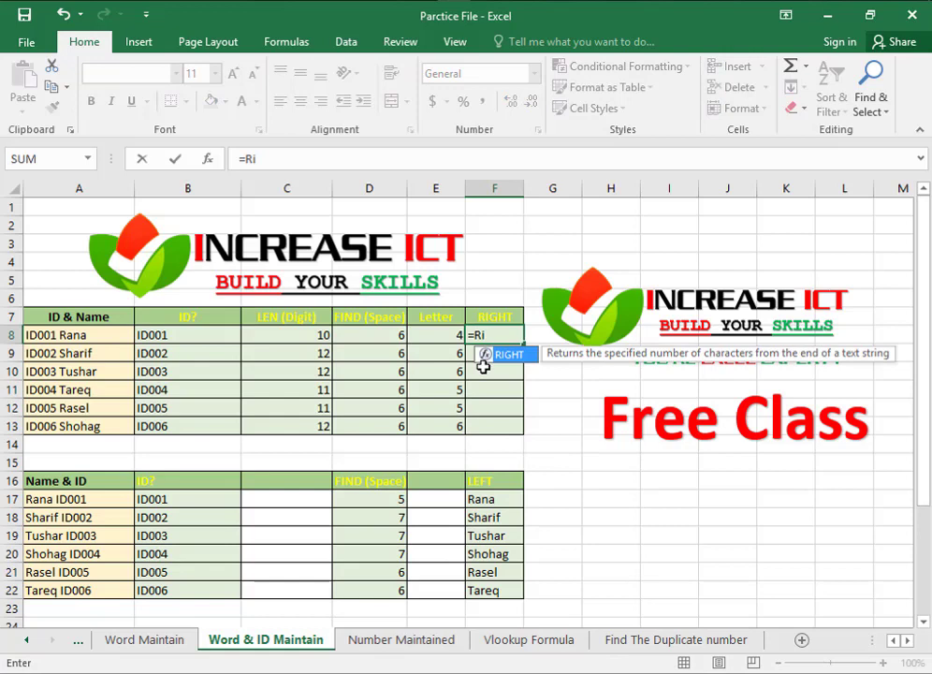
key("Tab")
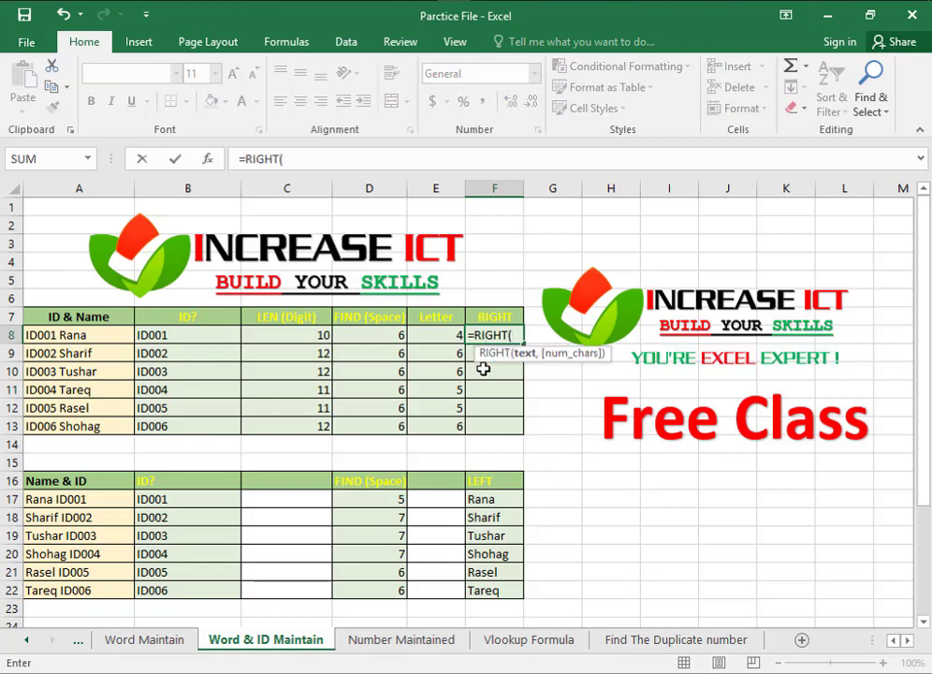
left_click(70, 335)
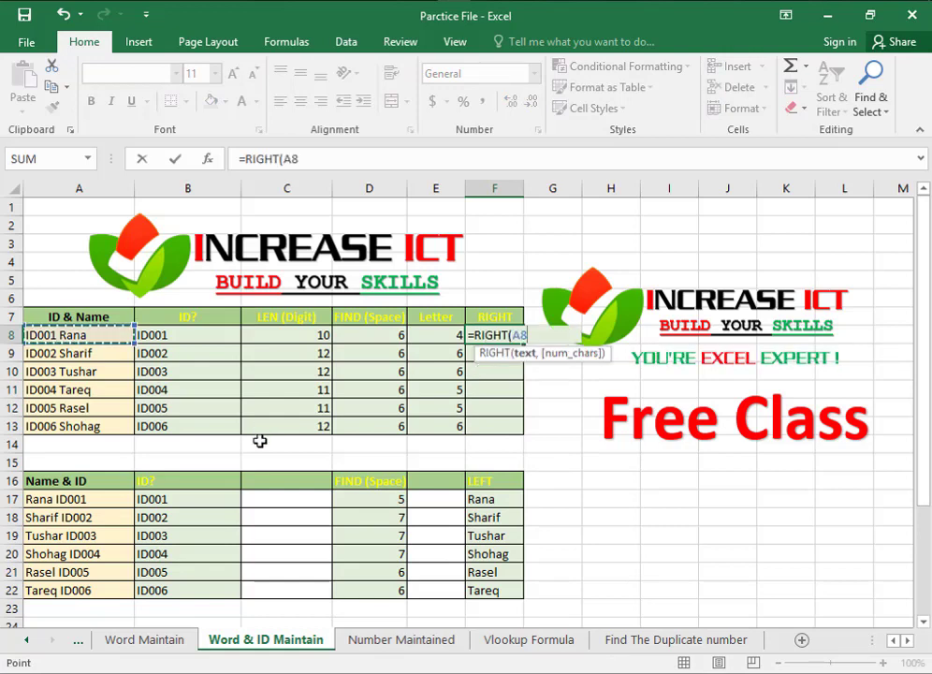
type(",")
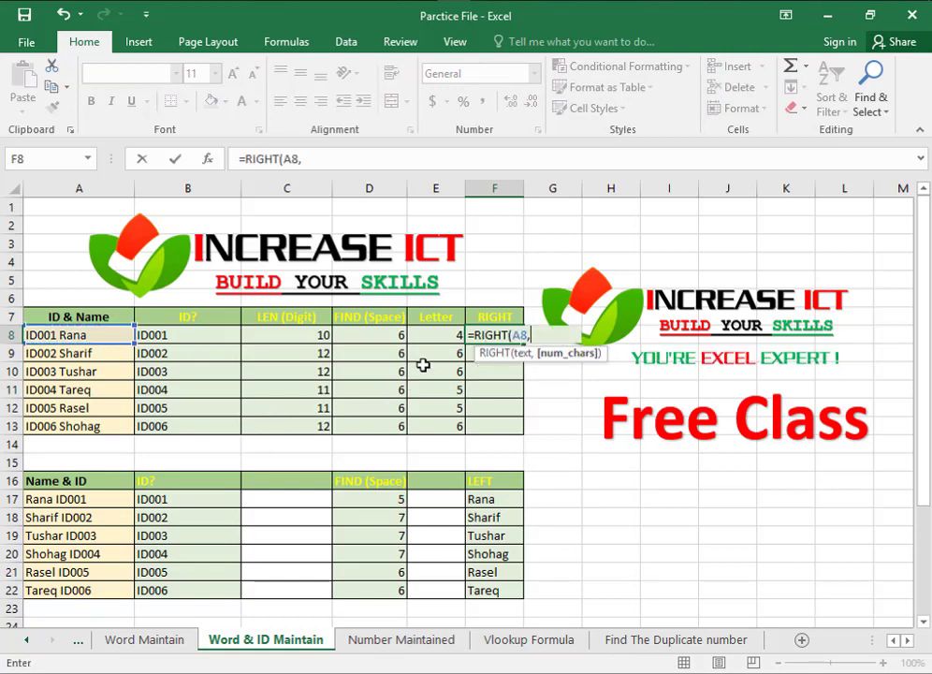
left_click(434, 336)
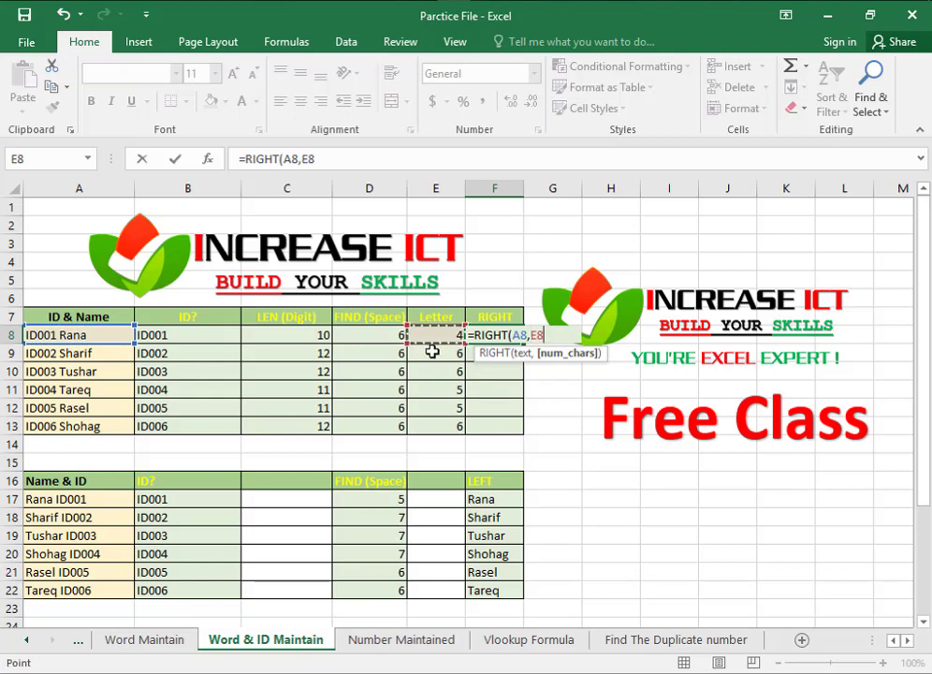
key("Return")
Step: Fill the RIGHT formula from F8 down through F13
left_click(503, 335)
left_click_drag(524, 346, 530, 432)
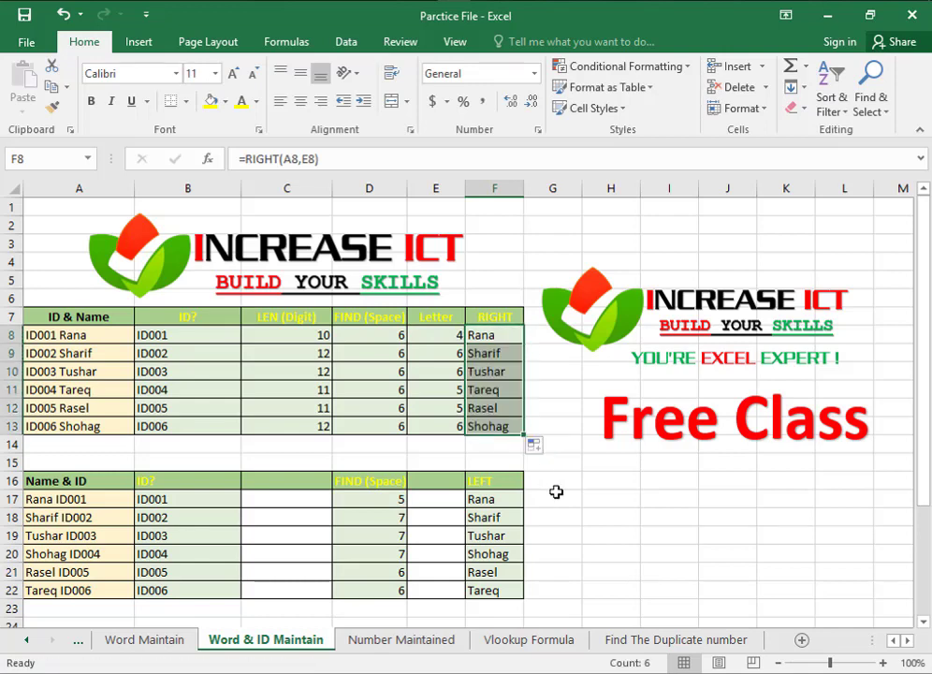
left_click(550, 494)
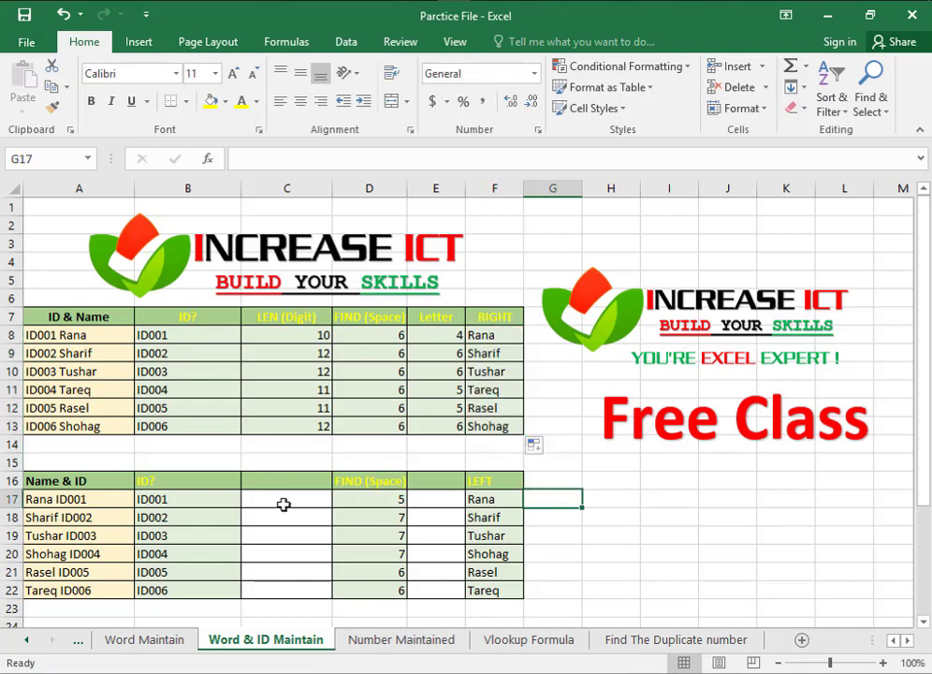
Step: Examine the ID, FIND (Space) and LEFT formulas in row 17 of the Name & ID table, comparing them with B8 and F8
left_click_drag(60, 481, 483, 593)
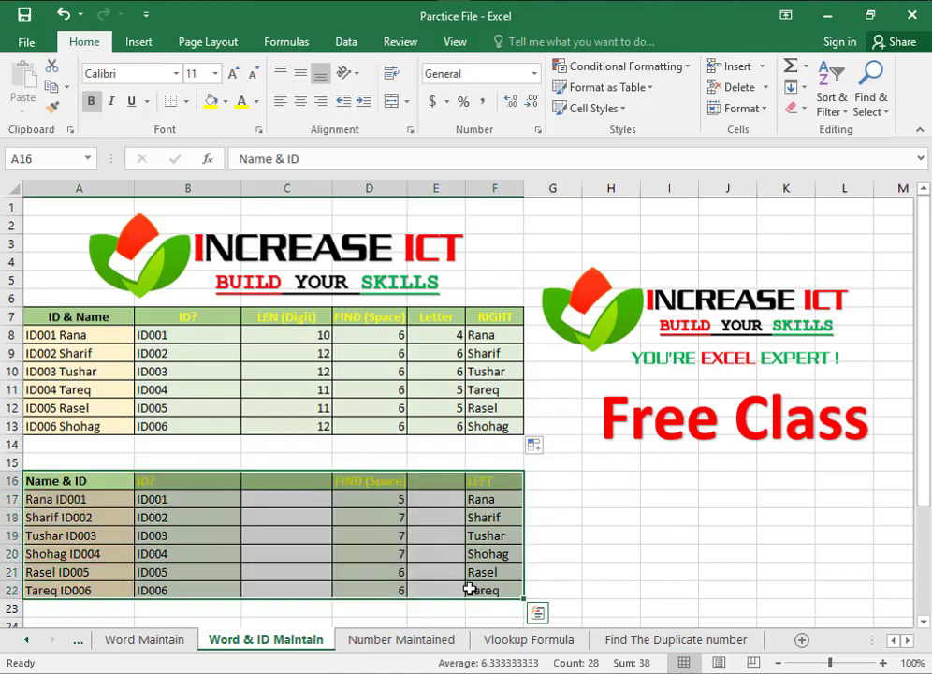
left_click(58, 500)
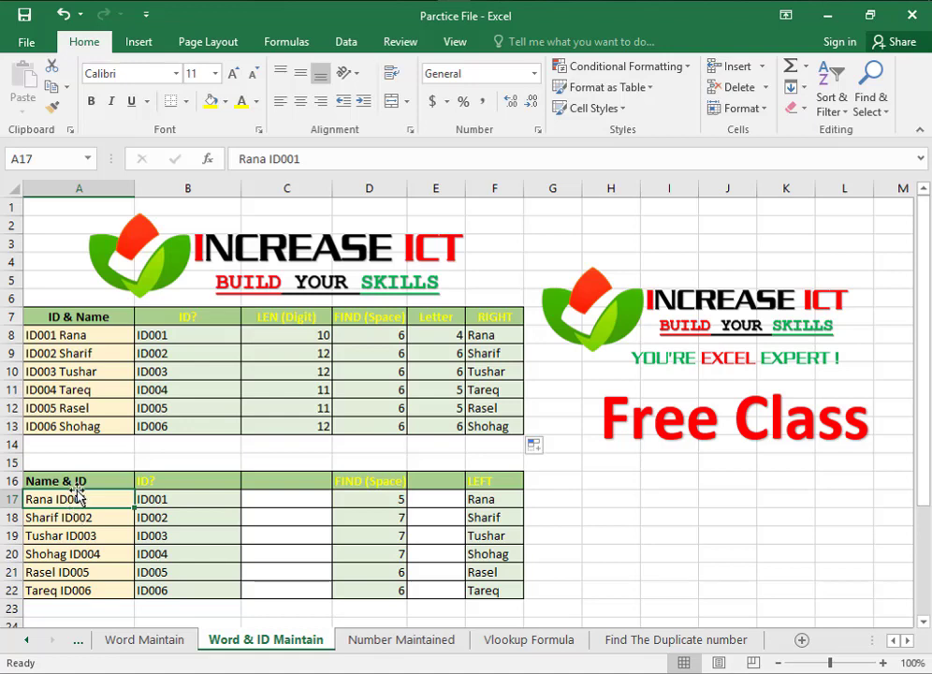
left_click(173, 506)
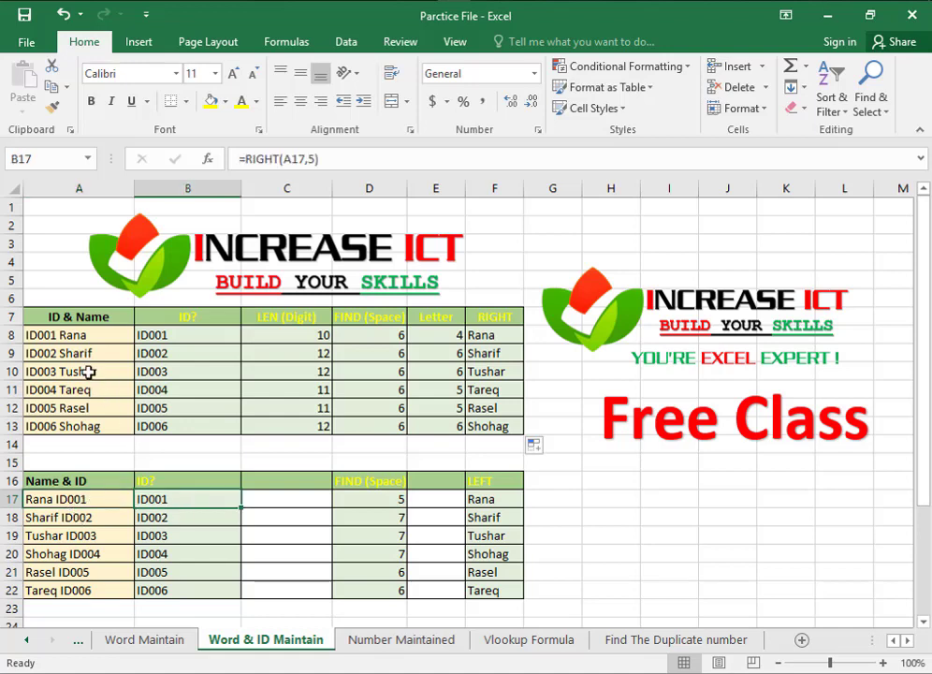
left_click(146, 335)
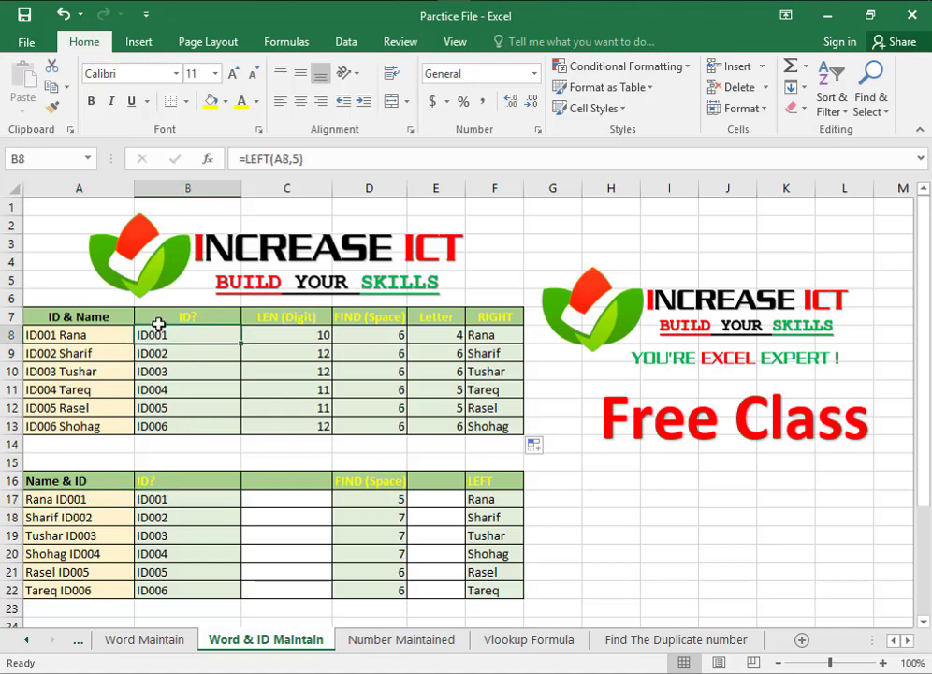
left_click(178, 501)
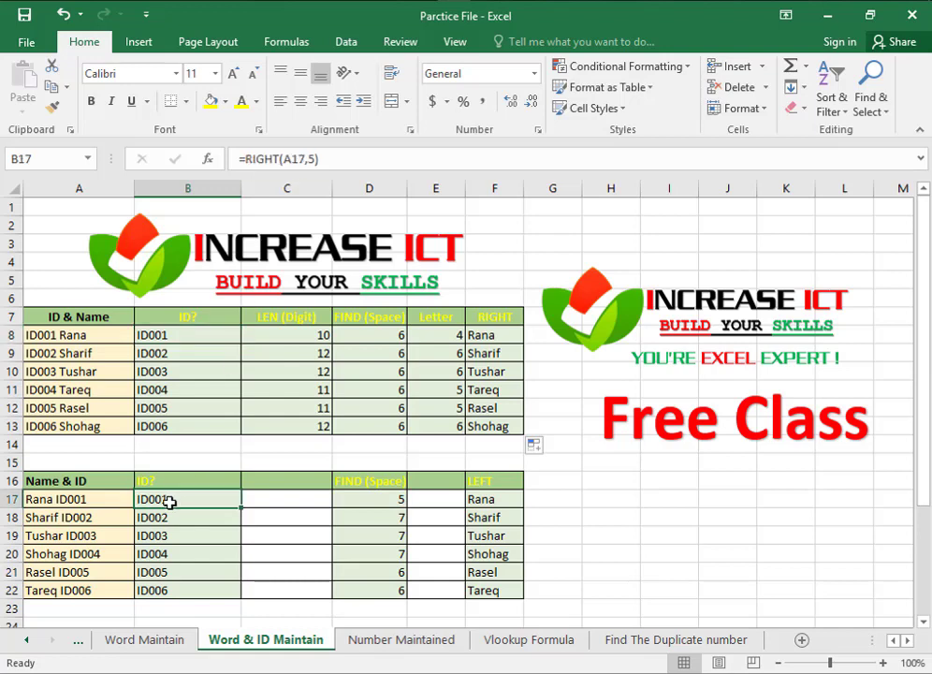
left_click(376, 499)
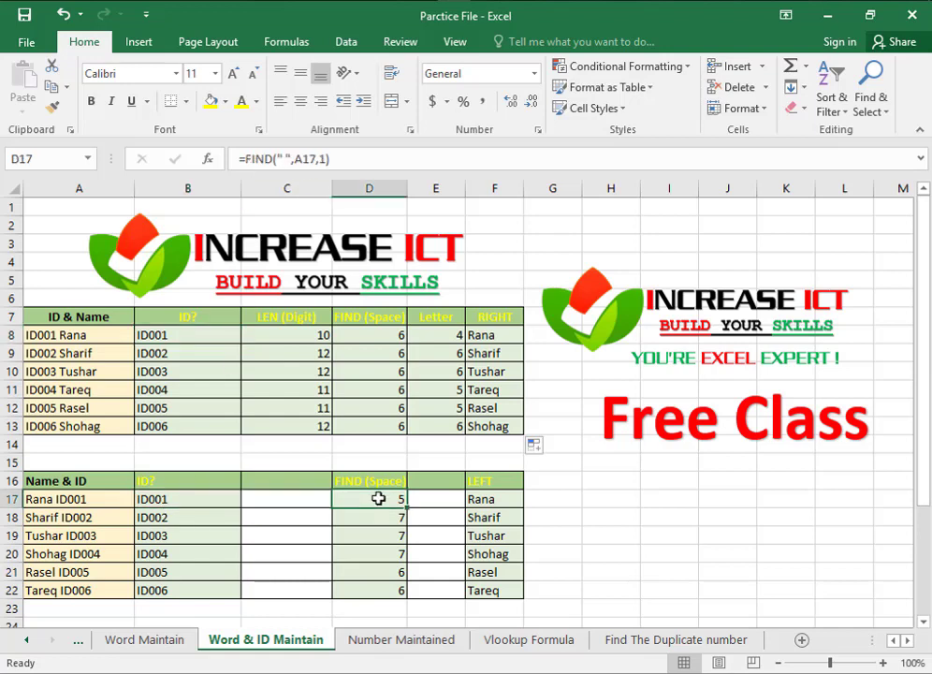
left_click(474, 501)
left_click(487, 337)
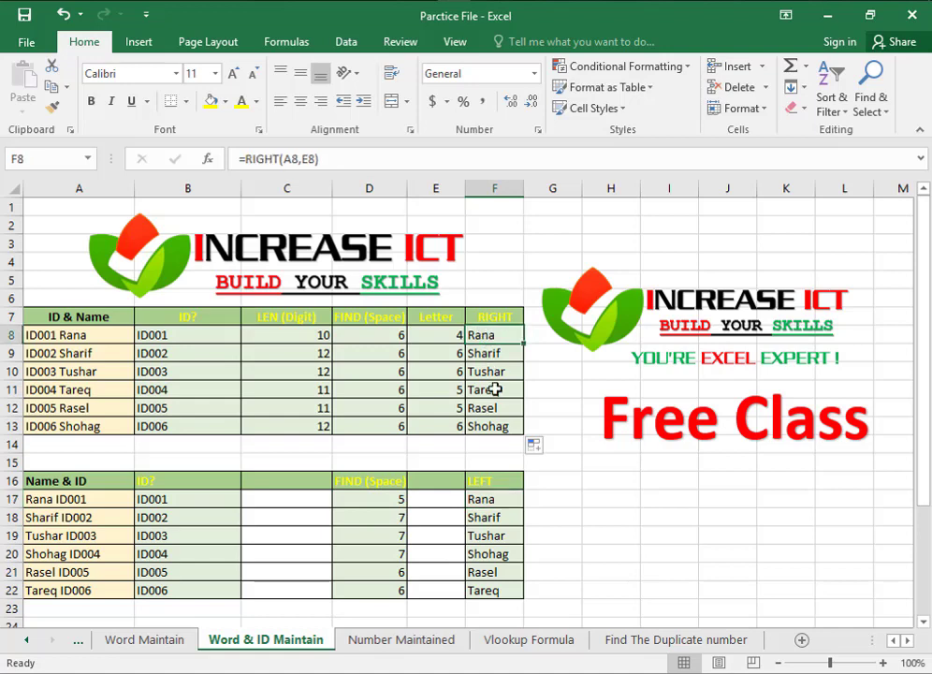
left_click(495, 502)
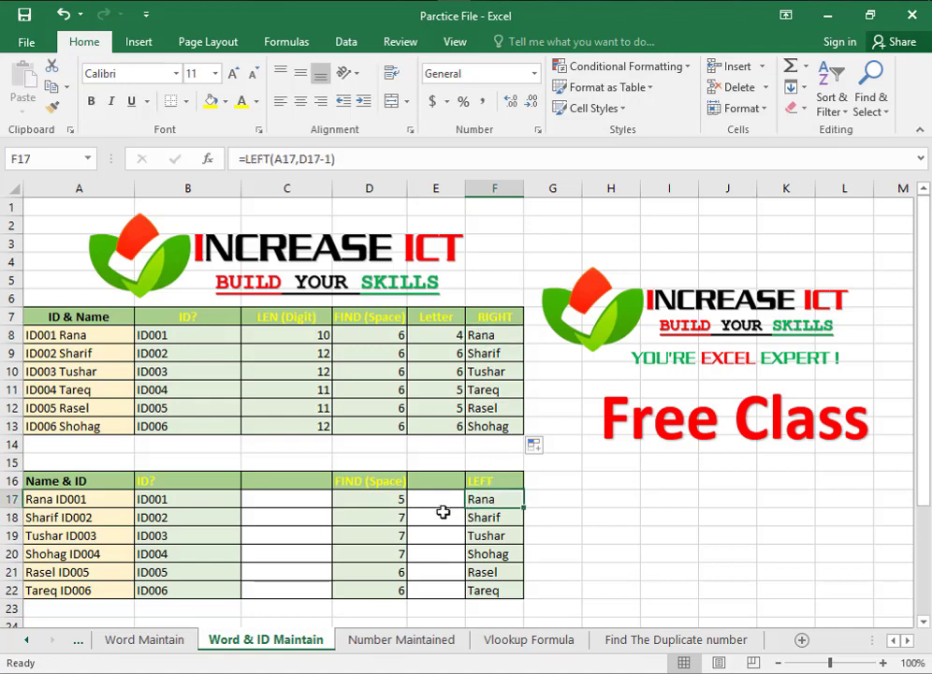